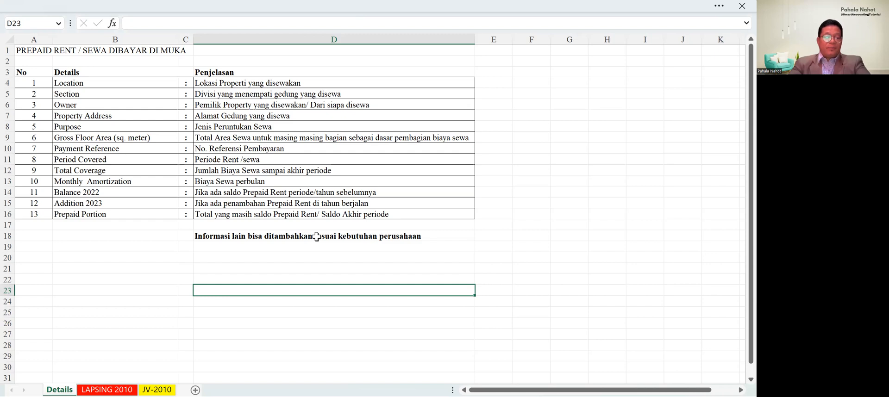
# - Review the prepaid rent field explanations on the Details sheet, from Location through Gross Floor Area
pyautogui.click(165, 101)
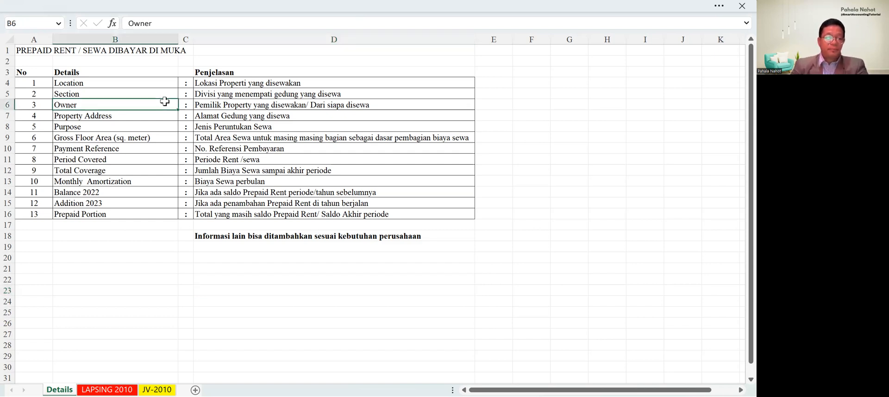
pyautogui.click(229, 93)
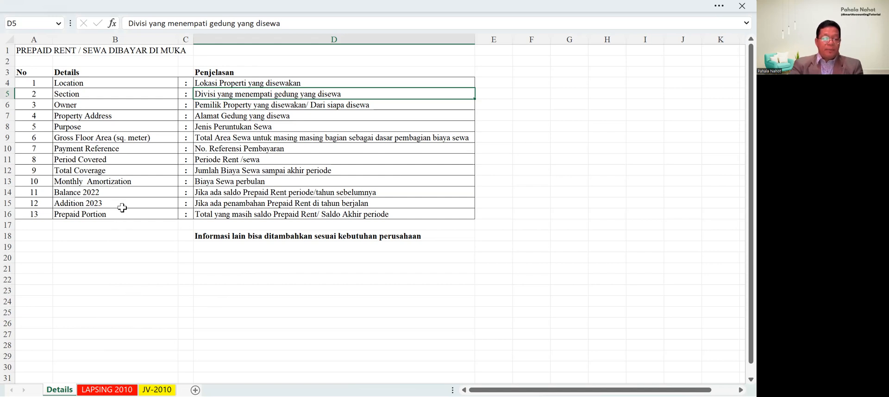
pyautogui.click(127, 297)
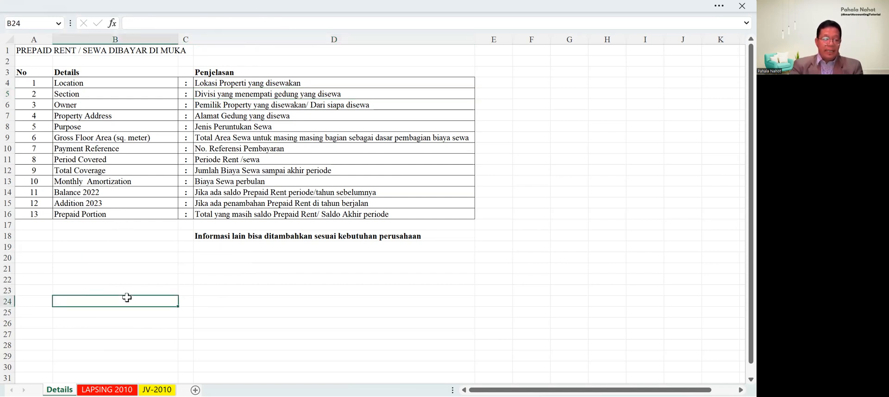
pyautogui.click(76, 85)
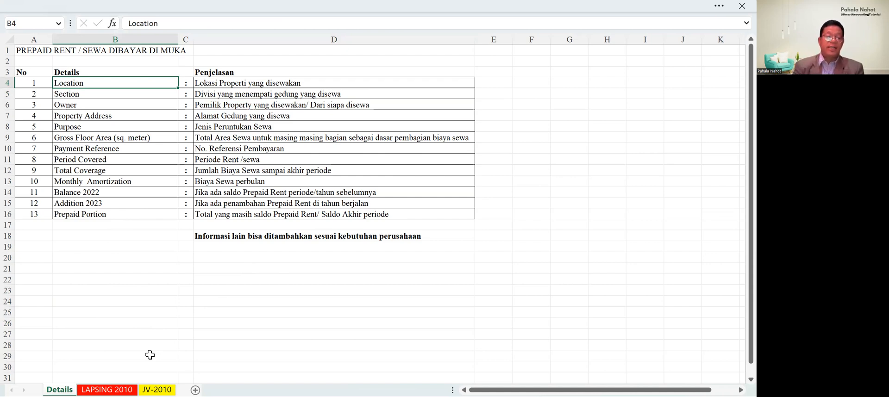
pyautogui.click(215, 95)
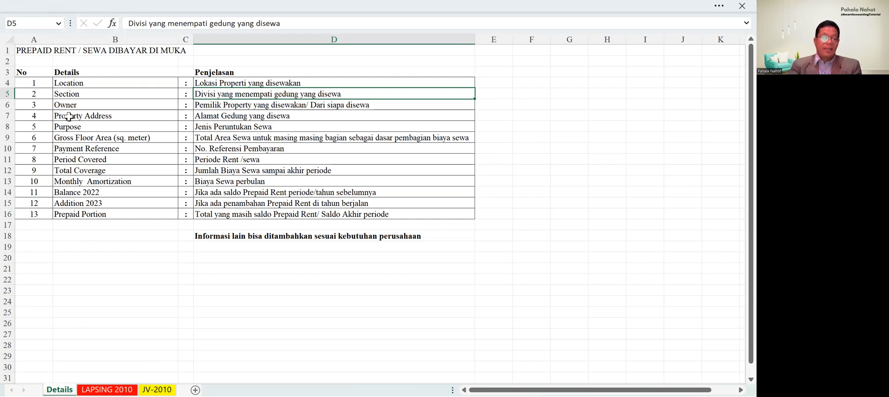
pyautogui.click(207, 115)
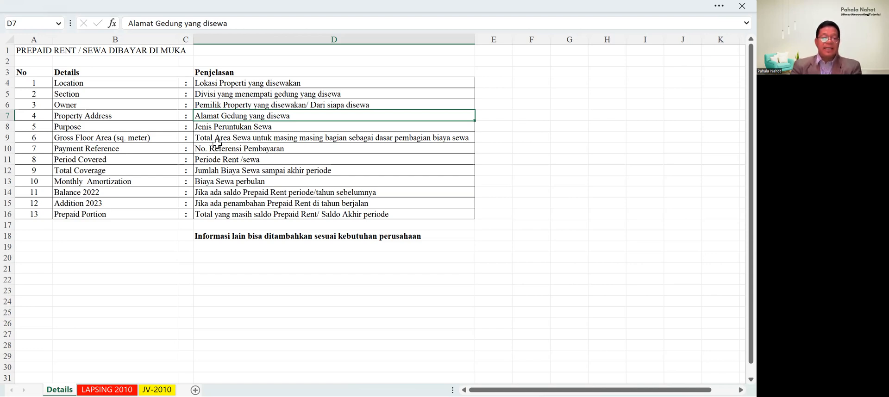
pyautogui.click(216, 128)
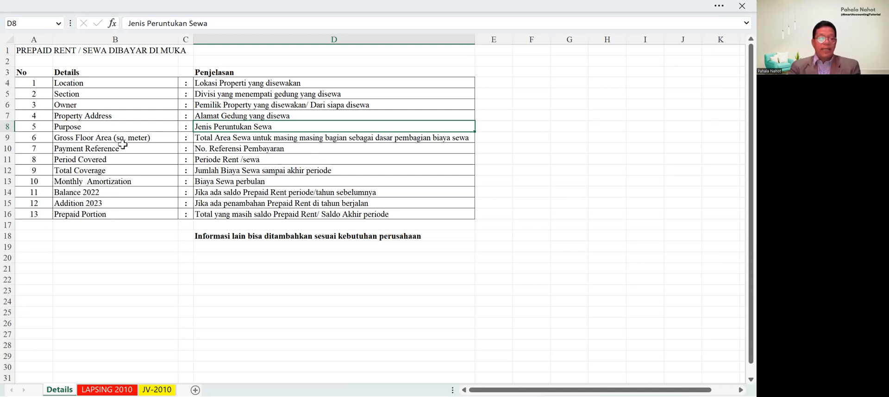
pyautogui.click(241, 140)
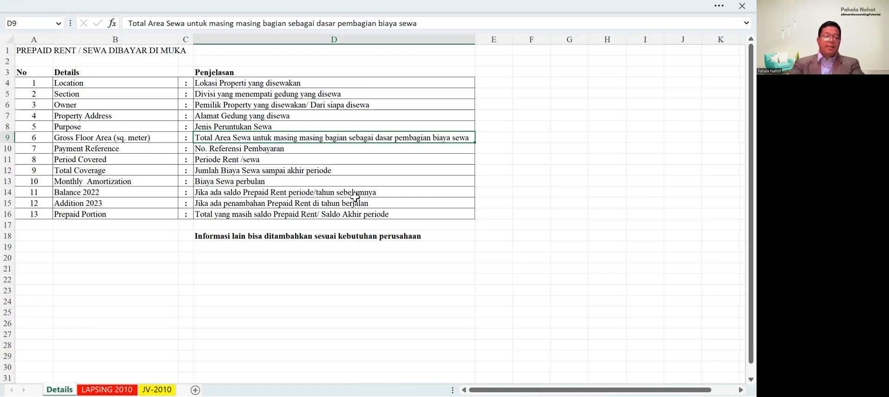
# - Review the remaining field explanations on the Details sheet, from Payment Reference through Prepaid Portion
pyautogui.click(281, 151)
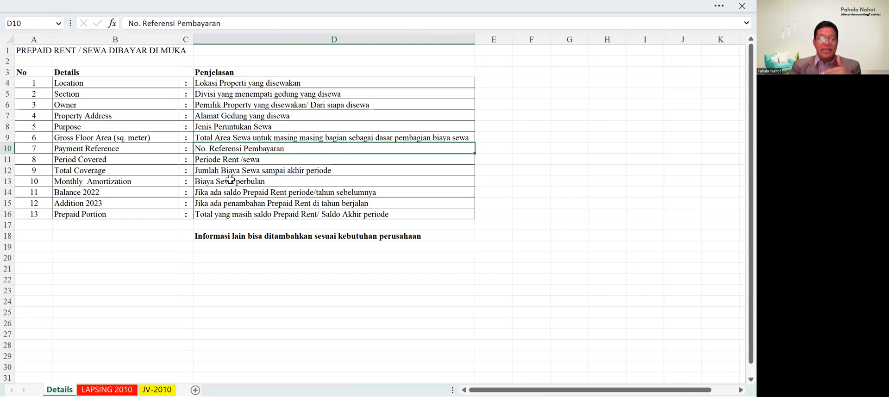
pyautogui.click(214, 171)
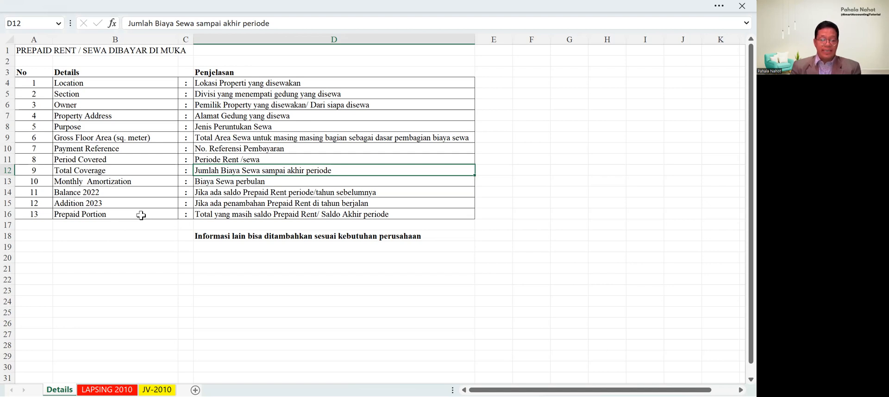
pyautogui.click(206, 184)
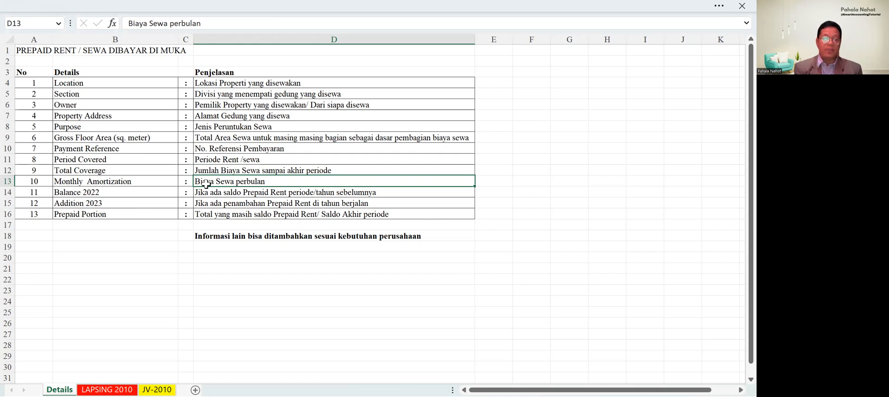
pyautogui.click(113, 195)
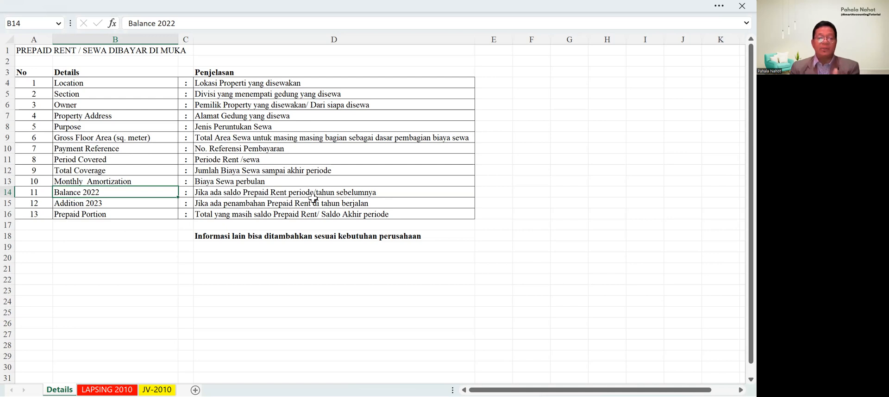
pyautogui.click(366, 196)
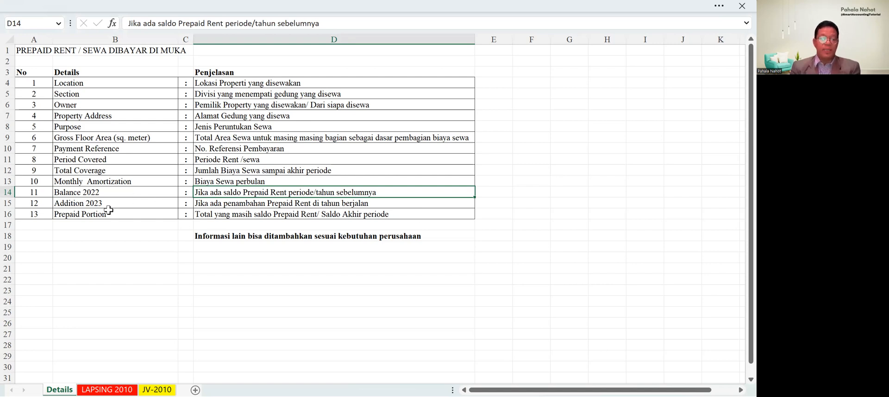
pyautogui.click(78, 215)
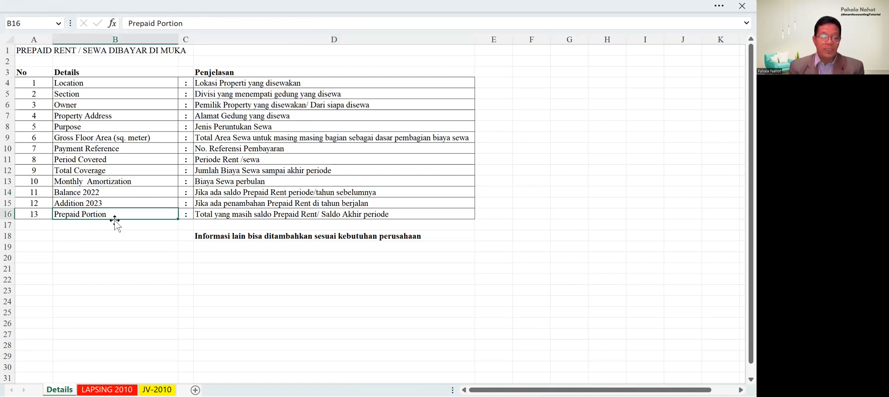
pyautogui.click(208, 218)
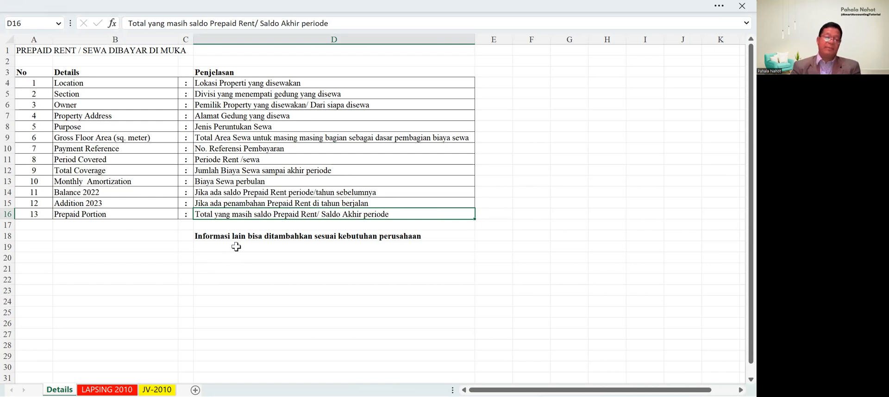
pyautogui.click(230, 266)
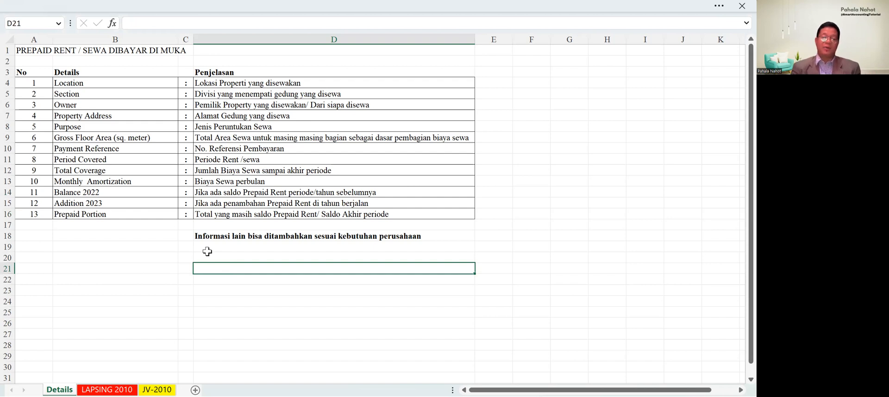
pyautogui.click(167, 301)
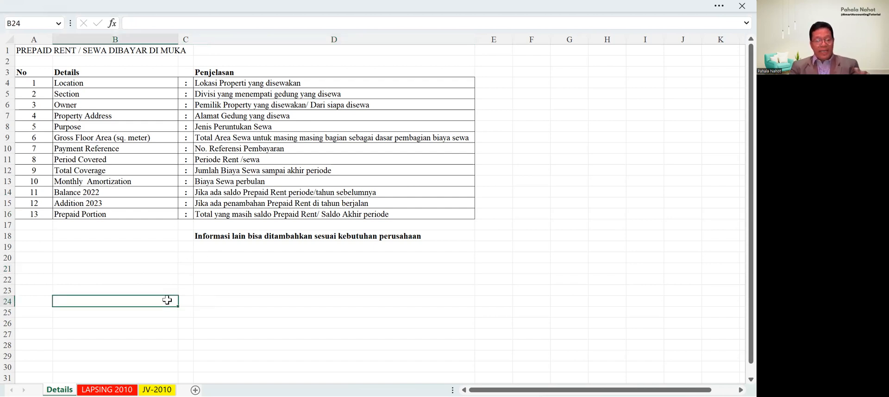
# - Open the LAPSING 2010 sheet and examine the location, section, owner and purpose entries of the amortization table
pyautogui.click(117, 389)
pyautogui.click(189, 225)
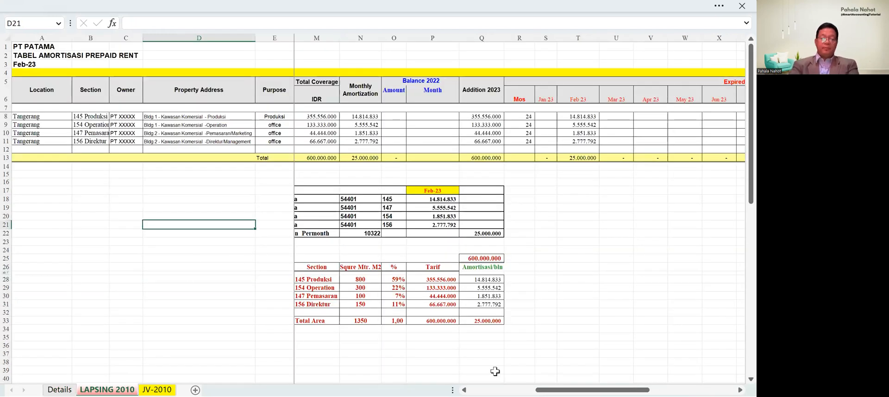
pyautogui.moveTo(558, 388); pyautogui.dragTo(484, 385)
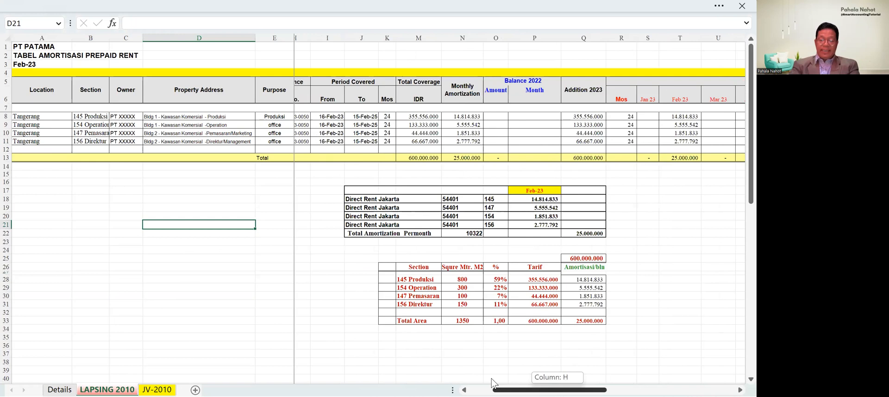
pyautogui.click(153, 278)
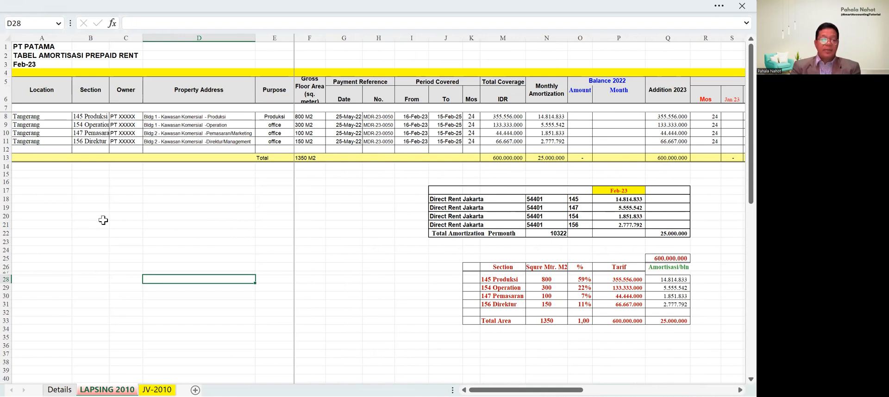
pyautogui.click(39, 118)
pyautogui.click(35, 141)
pyautogui.click(91, 117)
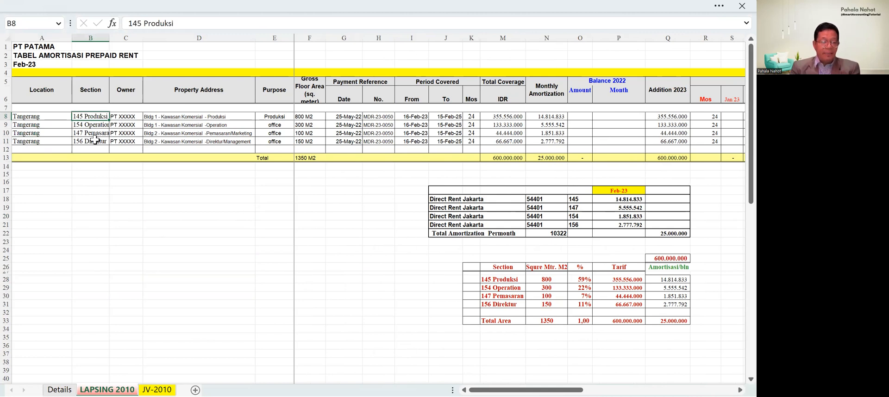
pyautogui.click(115, 118)
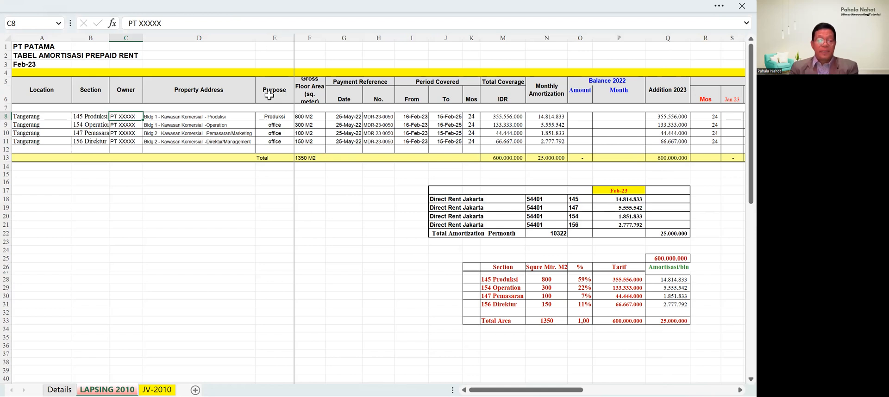
pyautogui.click(274, 117)
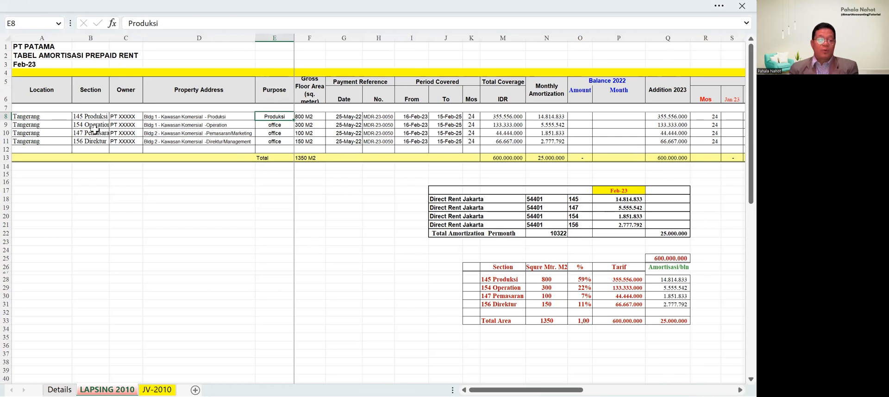
# - Compare the gross floor area of each section, from 145 Produksi to 156 Direktur, in the amortization table
pyautogui.click(307, 116)
pyautogui.click(87, 125)
pyautogui.click(306, 125)
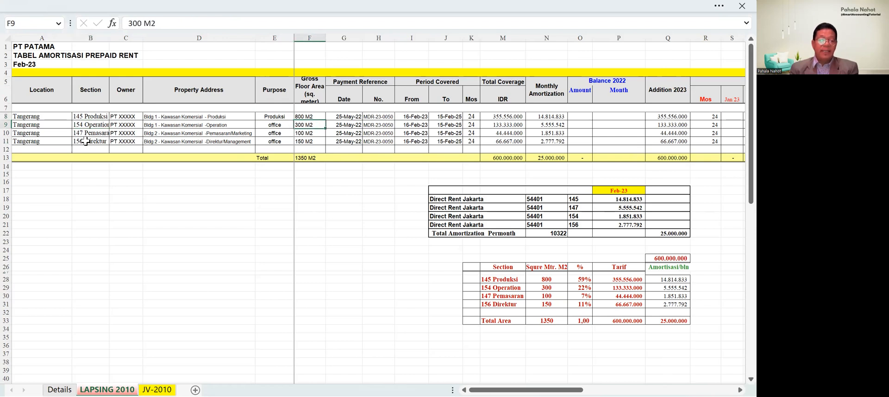
pyautogui.click(85, 134)
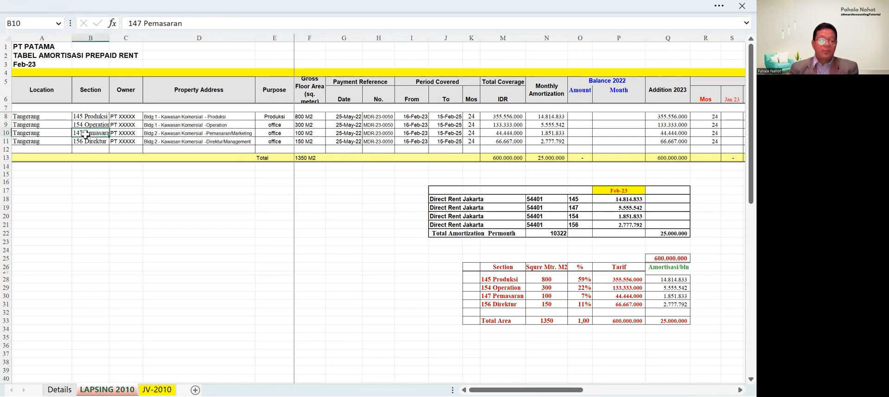
pyautogui.click(314, 140)
pyautogui.click(77, 140)
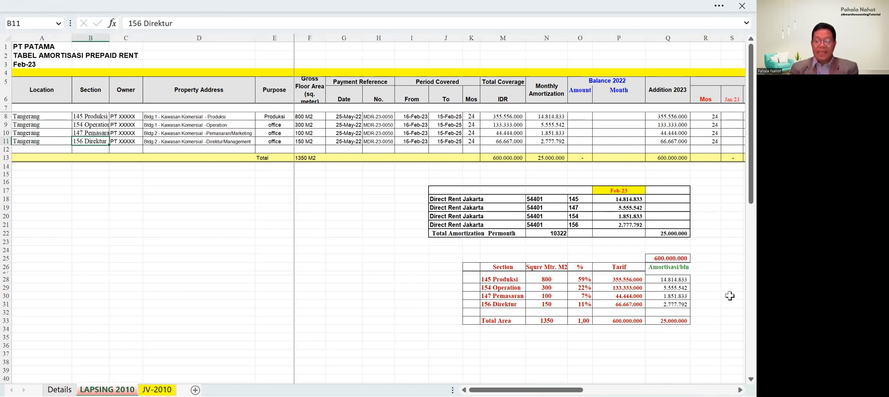
pyautogui.click(302, 125)
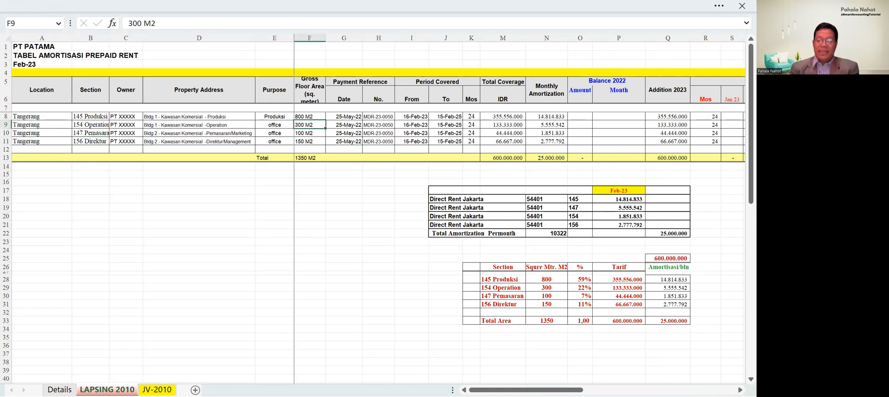
# - Examine the area-based rent allocation table below, checking the Tarif and Amortisasi/bln formulas, the total rent and the monthly amortization total
pyautogui.hscroll(2, 738, 379)
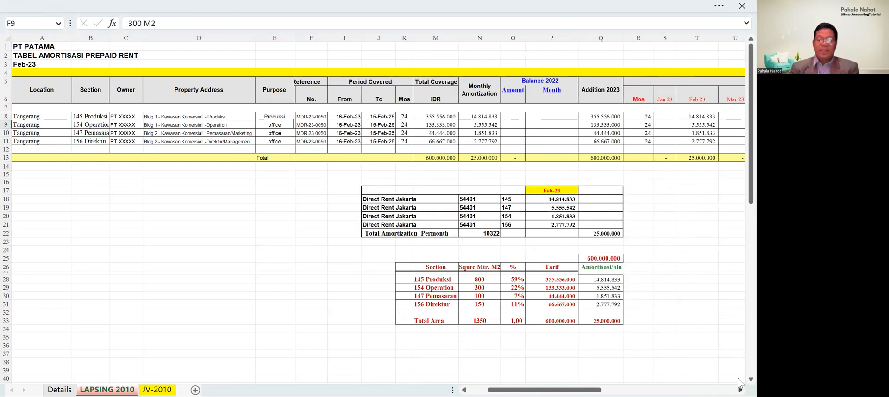
pyautogui.hscroll(1, 738, 380)
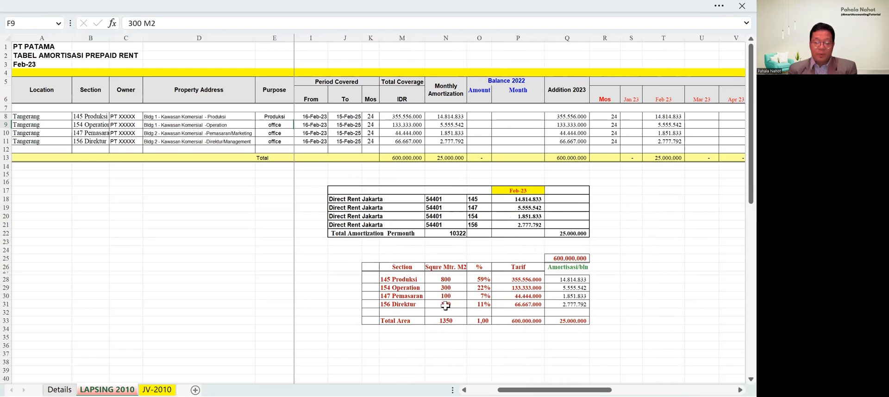
pyautogui.click(483, 338)
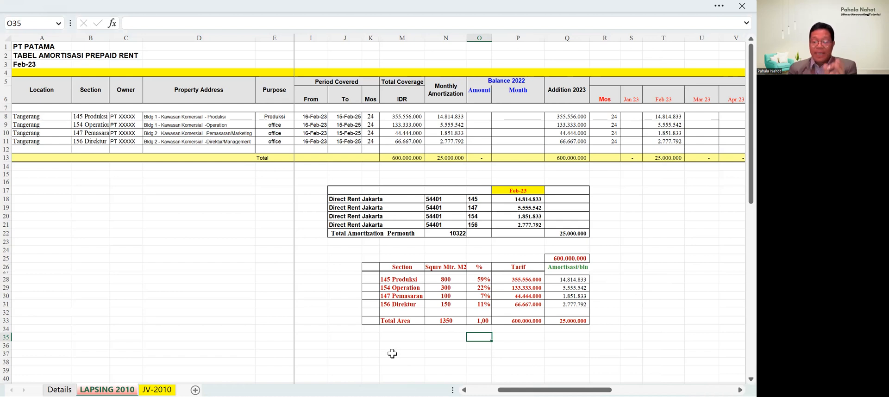
pyautogui.click(568, 280)
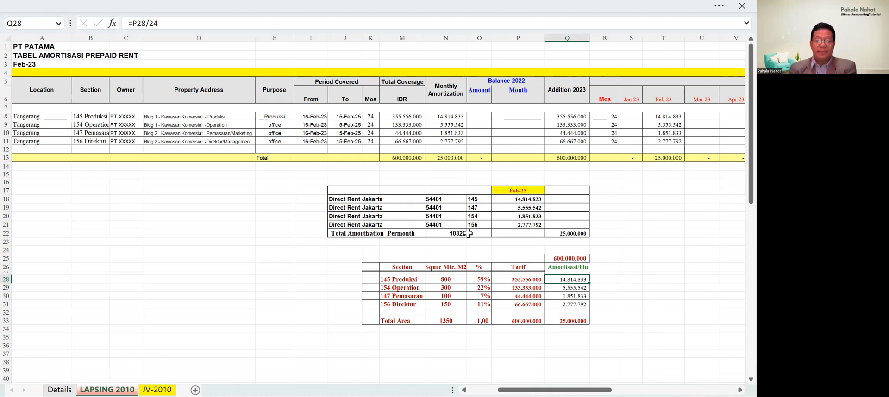
pyautogui.click(530, 297)
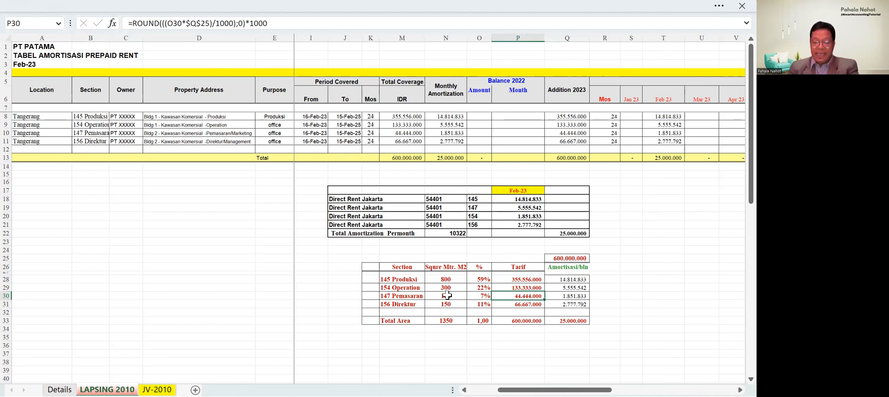
pyautogui.click(506, 354)
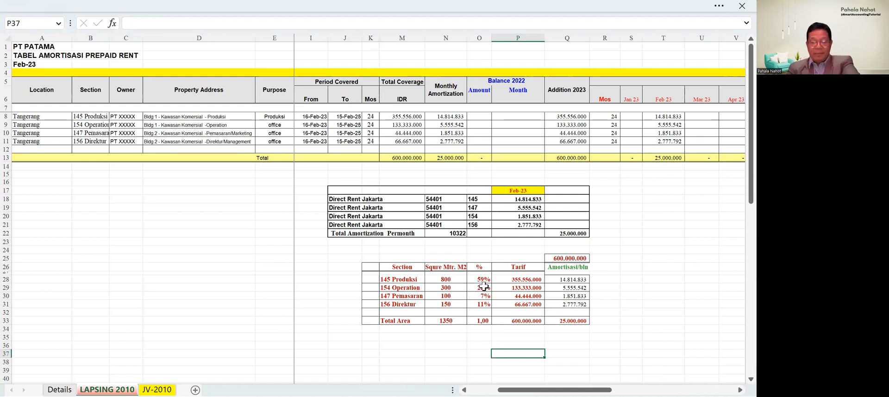
pyautogui.click(572, 258)
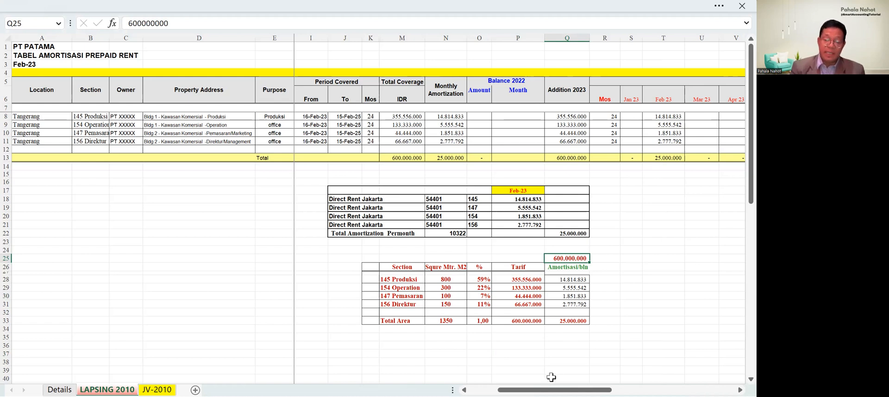
pyautogui.click(574, 322)
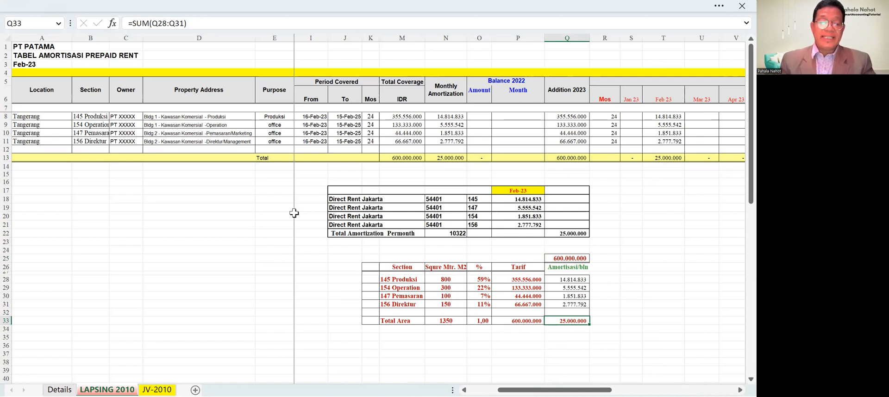
# - Review the Period Covered dates and compare the Total Coverage amounts per section with the Tarif values in the area-based allocation table
pyautogui.click(329, 83)
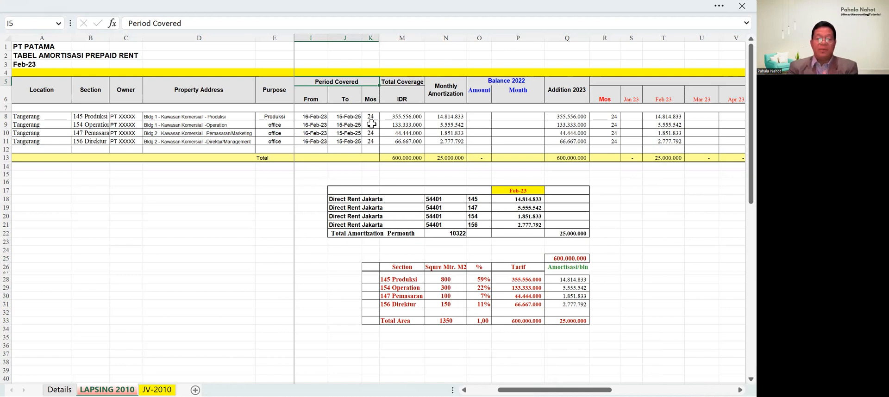
pyautogui.click(313, 117)
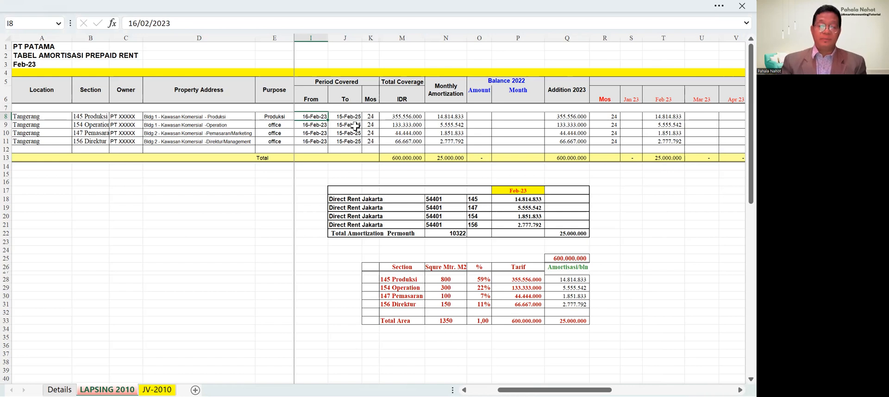
pyautogui.click(413, 90)
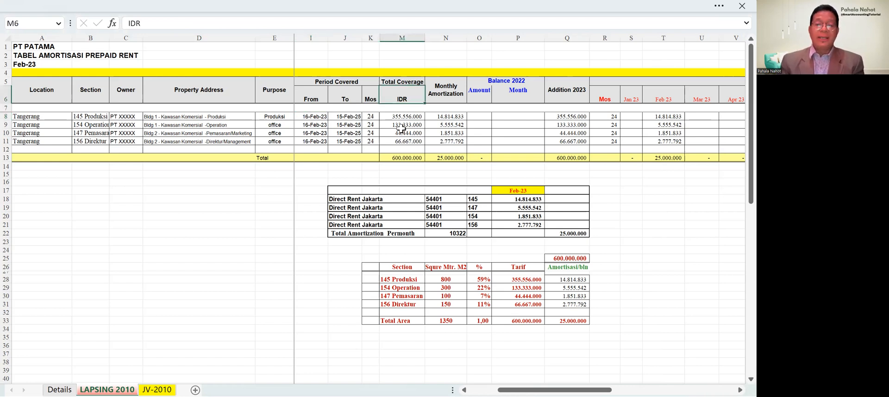
pyautogui.moveTo(406, 116); pyautogui.dragTo(406, 141)
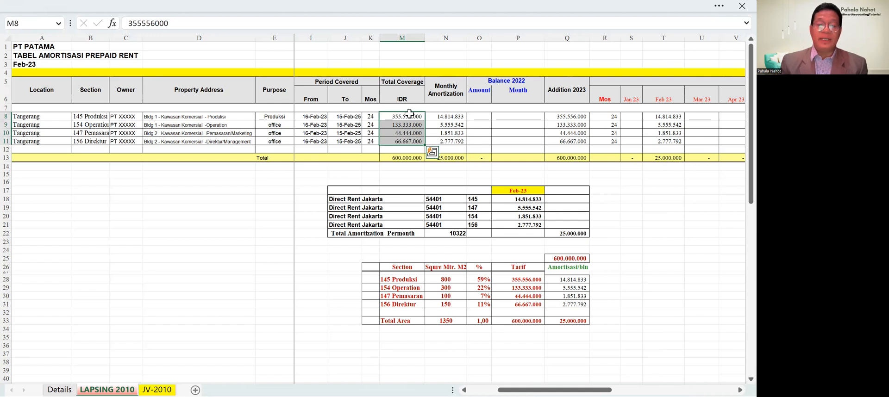
pyautogui.click(523, 281)
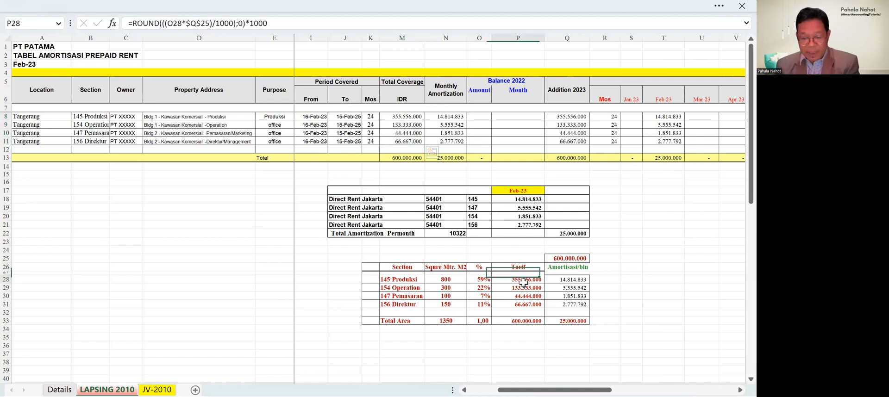
pyautogui.click(405, 115)
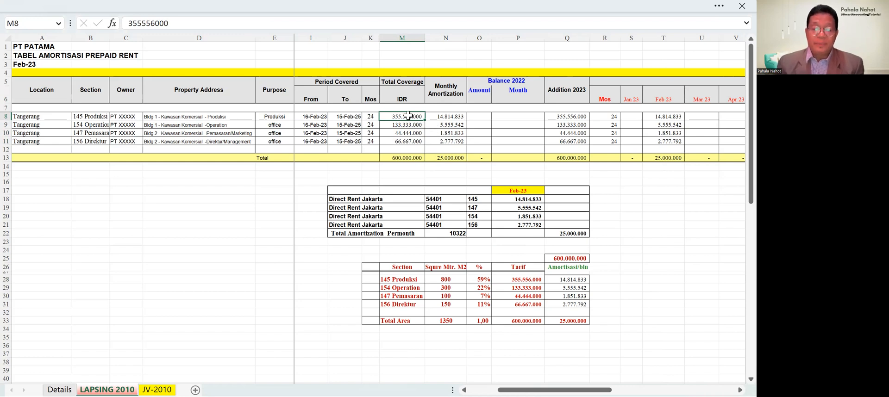
# - Check the Monthly Amortization formula for 145 Produksi against its coverage months, and look at the Balance 2022 columns
pyautogui.click(449, 116)
pyautogui.click(372, 116)
pyautogui.click(436, 116)
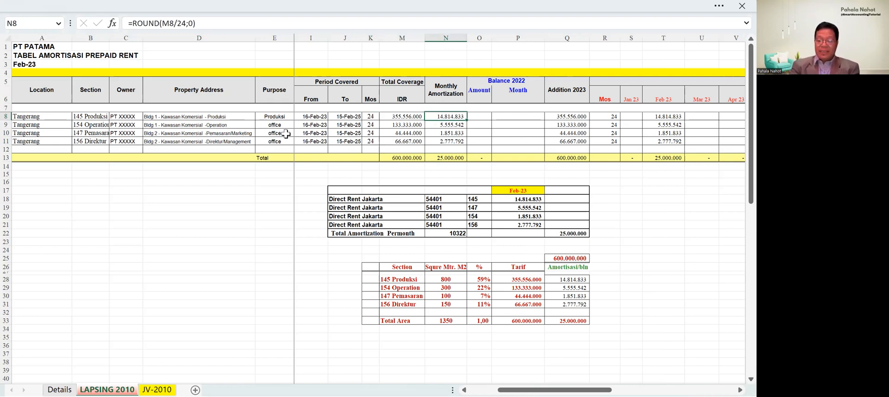
pyautogui.click(739, 388)
pyautogui.click(739, 388)
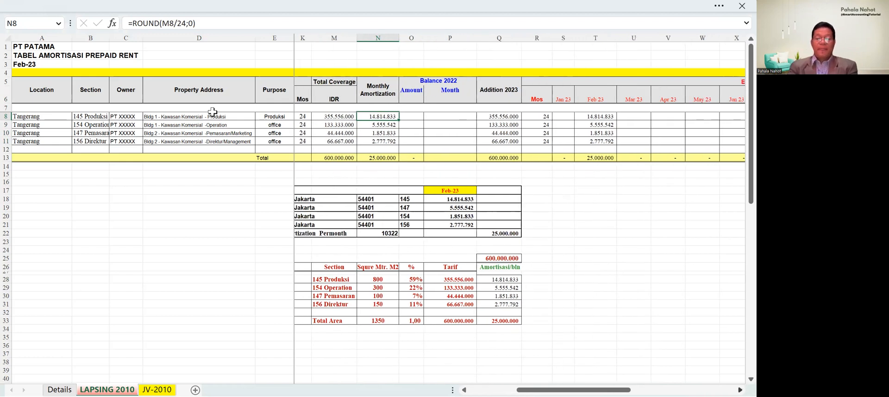
pyautogui.click(442, 133)
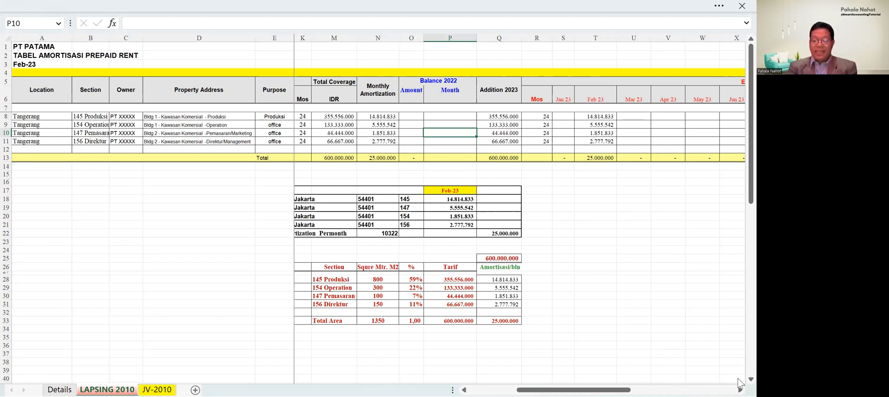
# - Examine the Expired Portion section, checking the Mos column and the Feb 23 formula for 145 Produksi
pyautogui.hscroll(6, 738, 380)
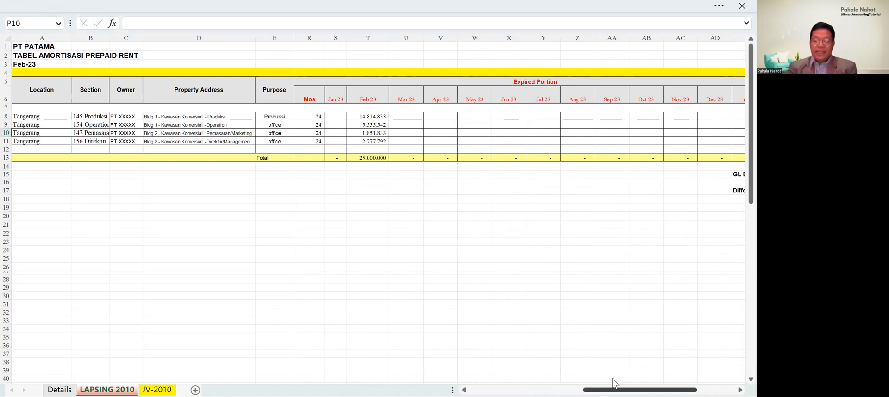
pyautogui.moveTo(621, 383); pyautogui.dragTo(612, 383)
pyautogui.moveTo(363, 117); pyautogui.dragTo(369, 143)
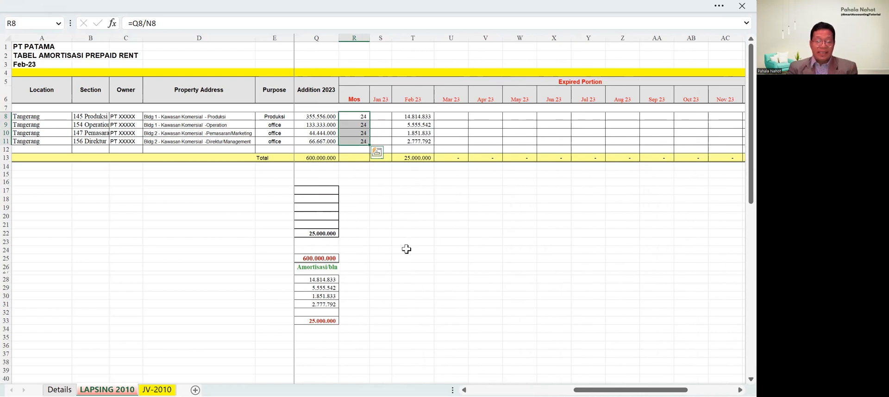
pyautogui.click(394, 240)
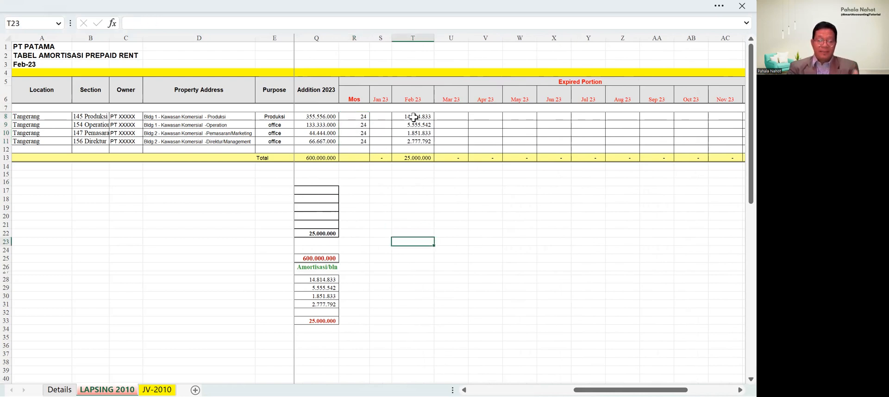
pyautogui.moveTo(589, 389)
pyautogui.mouseDown()
pyautogui.moveTo(570, 381)
pyautogui.moveTo(600, 383)
pyautogui.mouseUp()
pyautogui.click(476, 117)
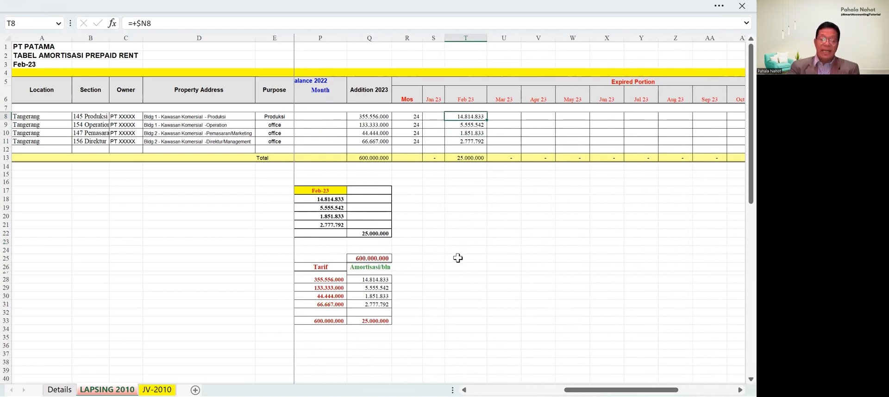
# - Compare the Feb 23 expired amounts with the Amortisasi/bln figures and the Monthly Amortization column they are linked to
pyautogui.moveTo(372, 280); pyautogui.dragTo(373, 304)
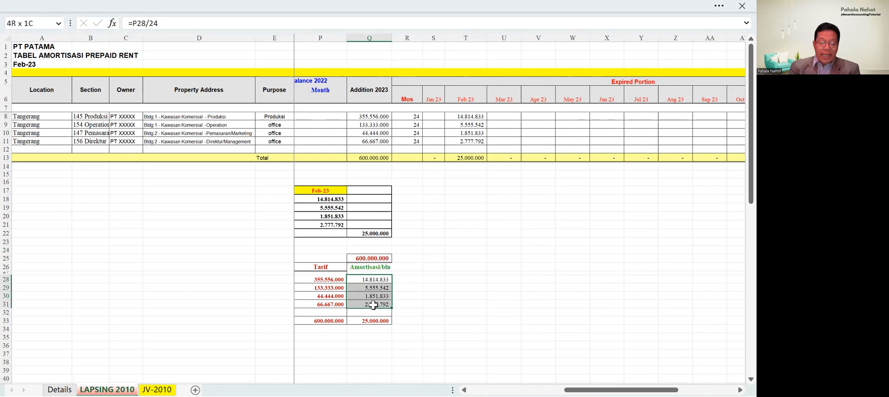
pyautogui.moveTo(574, 391); pyautogui.dragTo(546, 391)
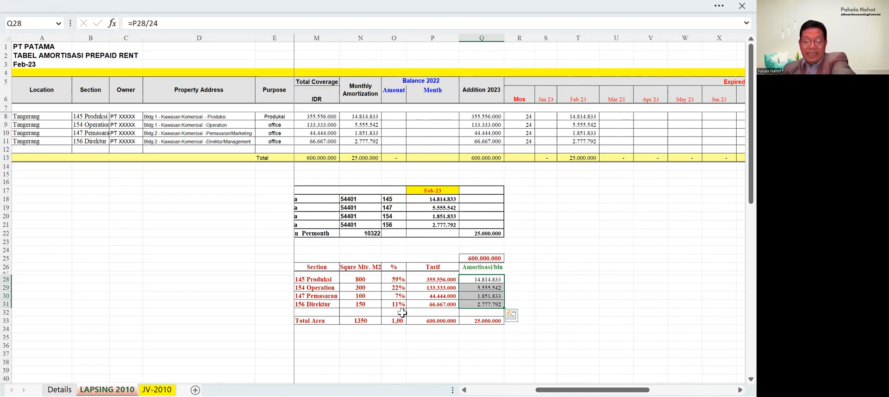
pyautogui.click(580, 116)
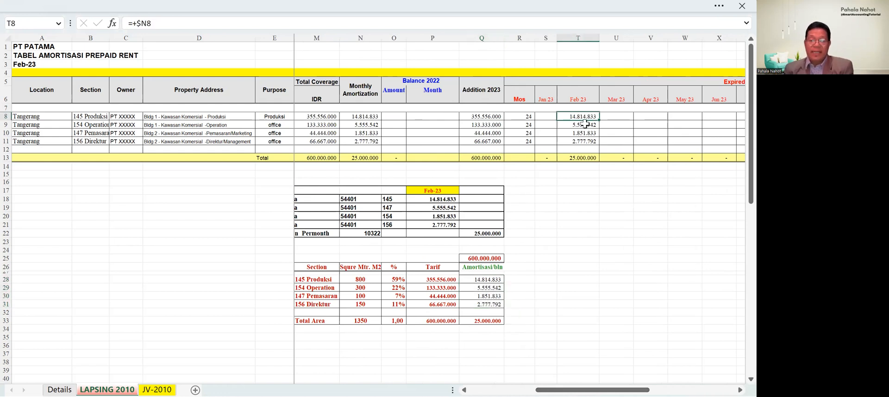
pyautogui.click(359, 116)
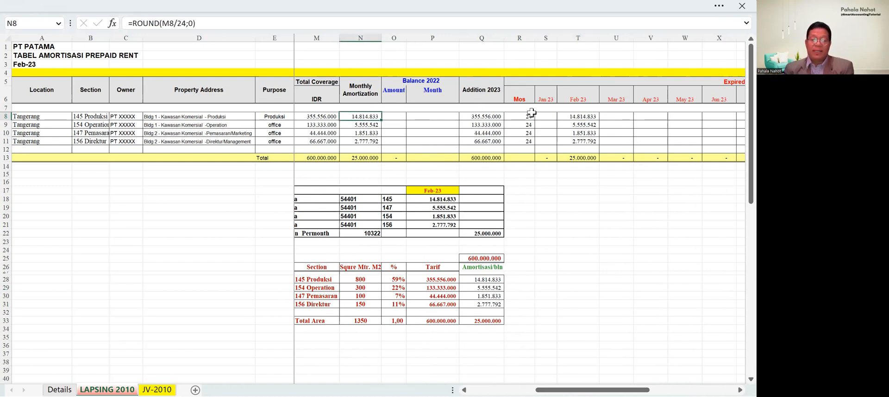
pyautogui.click(579, 120)
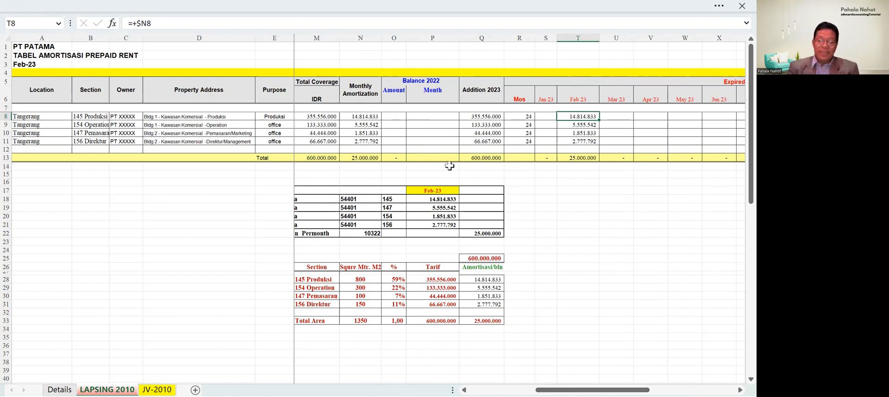
pyautogui.click(570, 132)
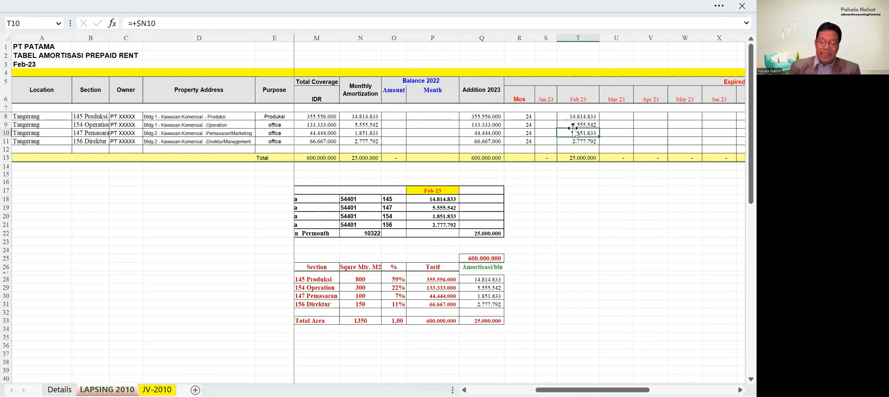
pyautogui.moveTo(574, 116); pyautogui.dragTo(575, 139)
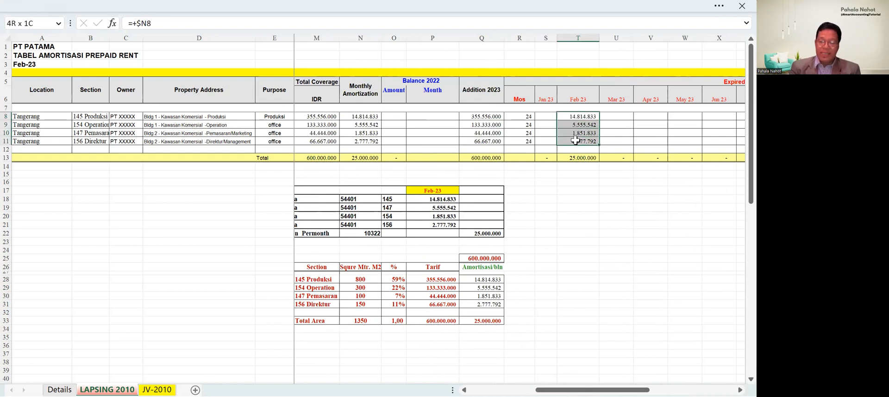
# - Examine the Direct Rent Jakarta summary table, checking its Feb-23 date heading and the Total Amortization Permonth formula
pyautogui.hscroll(-3, 631, 379)
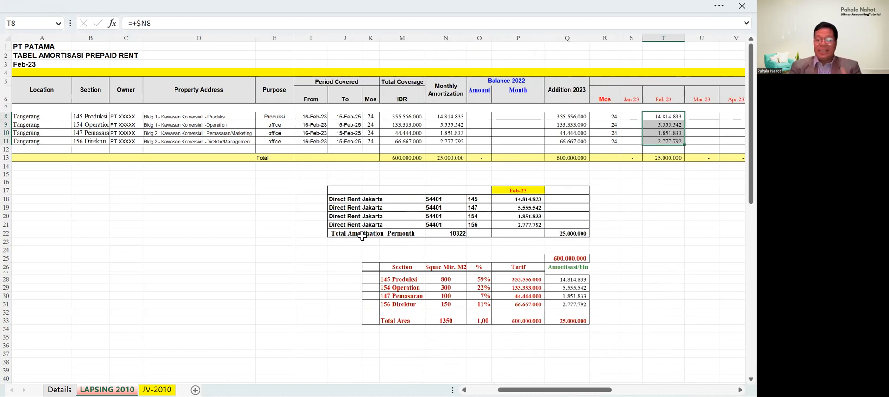
pyautogui.click(513, 199)
pyautogui.click(517, 188)
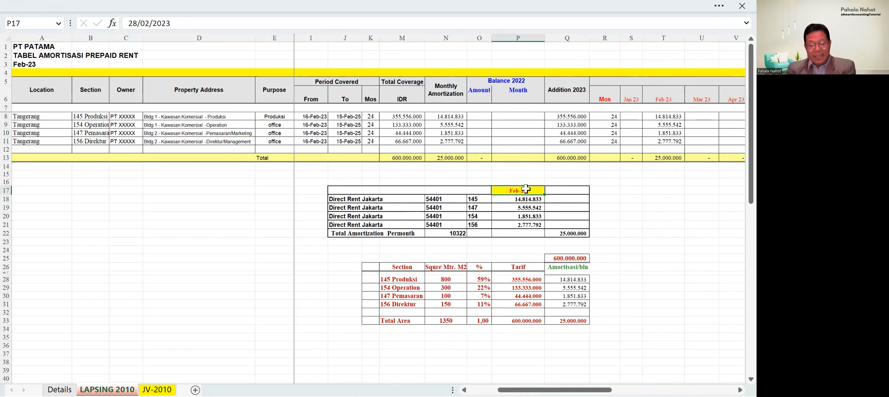
pyautogui.click(571, 235)
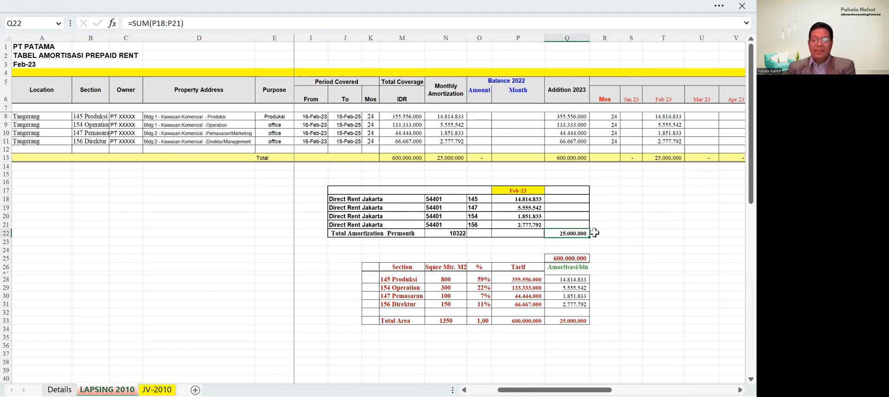
pyautogui.click(522, 191)
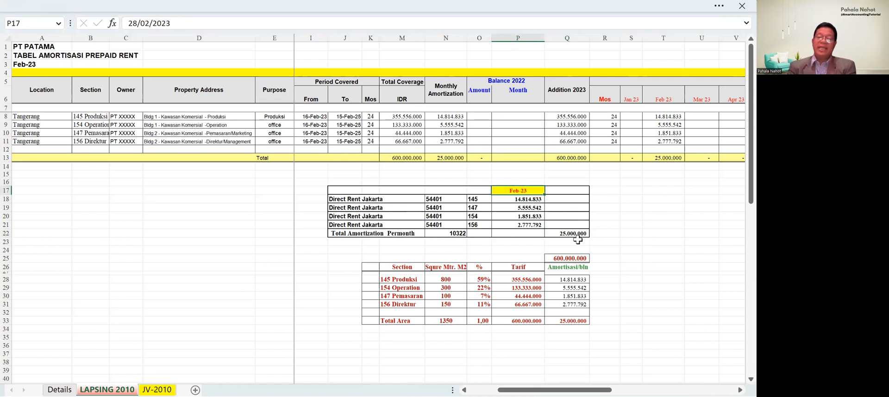
# - Recheck the Feb 23 expired portion amounts of all four sections in the amortization table
pyautogui.moveTo(597, 390); pyautogui.dragTo(645, 381)
pyautogui.moveTo(618, 149); pyautogui.dragTo(618, 149)
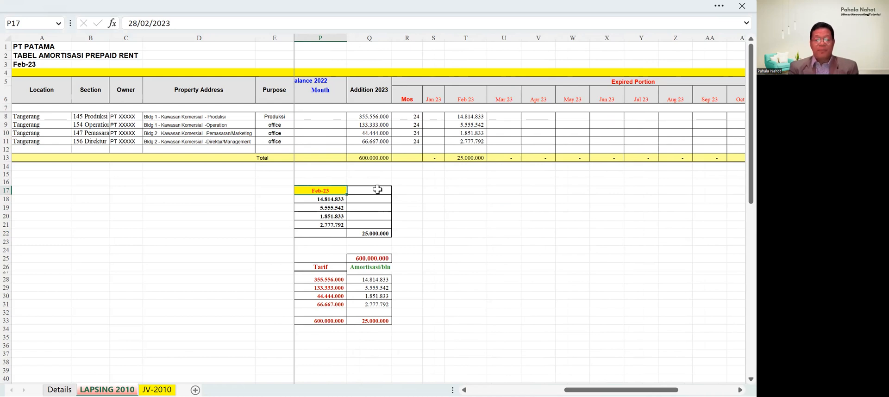
pyautogui.moveTo(477, 117); pyautogui.dragTo(474, 142)
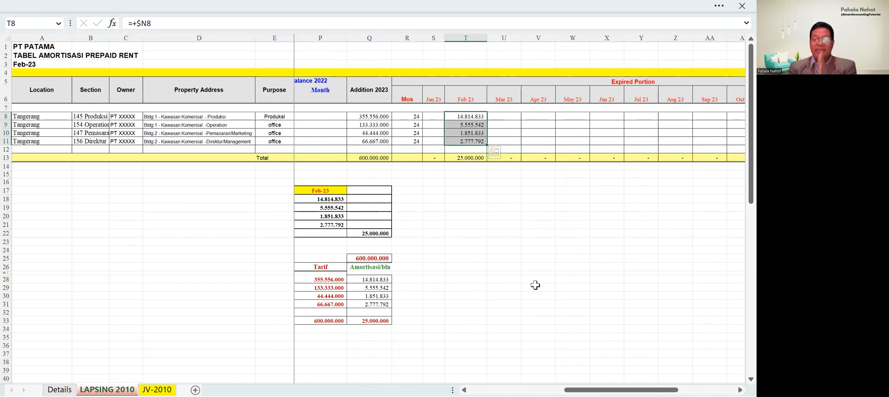
pyautogui.moveTo(586, 388); pyautogui.dragTo(501, 385)
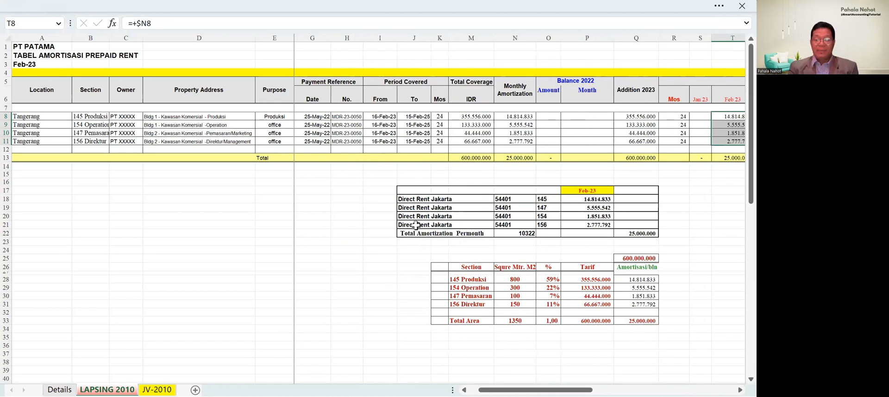
# - Examine the account names and codes in the Direct Rent Jakarta rows and the formula behind division 145's Feb-23 amount
pyautogui.click(471, 259)
pyautogui.moveTo(430, 200)
pyautogui.mouseDown()
pyautogui.moveTo(444, 215)
pyautogui.moveTo(503, 222)
pyautogui.mouseUp()
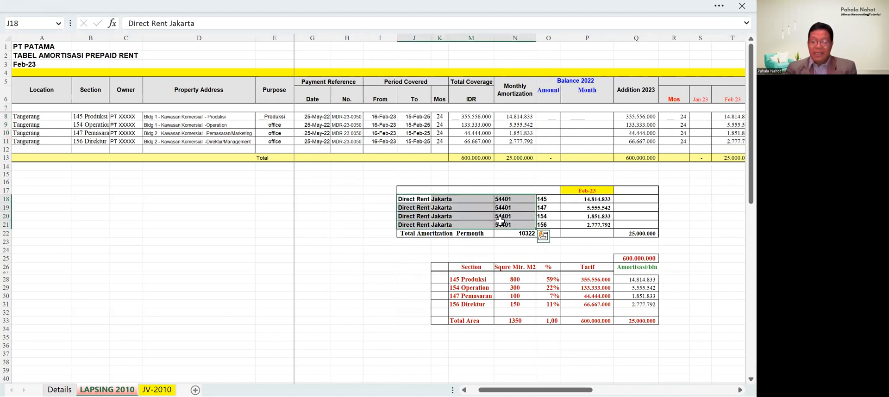
pyautogui.click(575, 233)
pyautogui.click(600, 198)
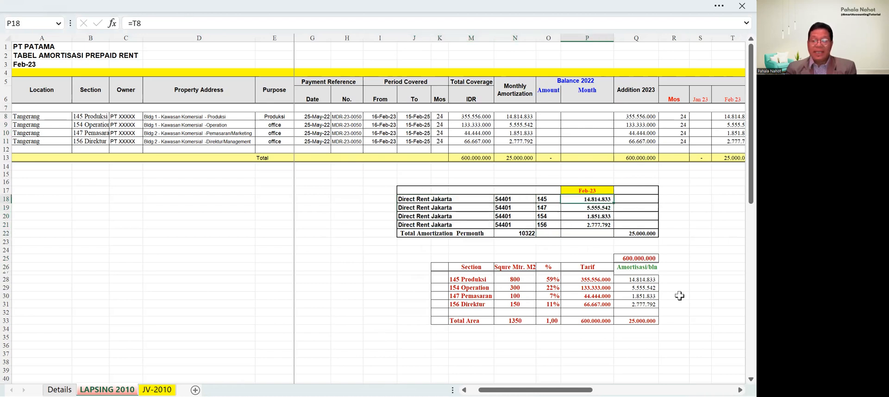
pyautogui.moveTo(577, 390); pyautogui.dragTo(596, 385)
pyautogui.click(540, 232)
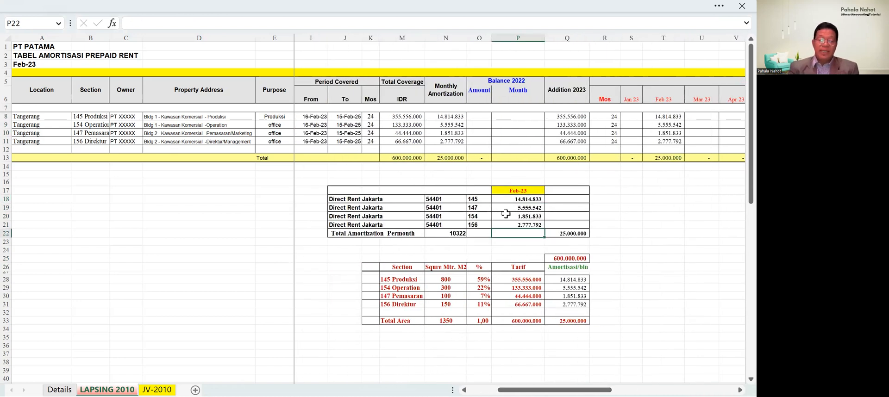
# - Open the JV-2010 sheet and examine the journal voucher's division codes, linked rupiah debit amount and Prepaid rent line
pyautogui.click(159, 389)
pyautogui.click(215, 257)
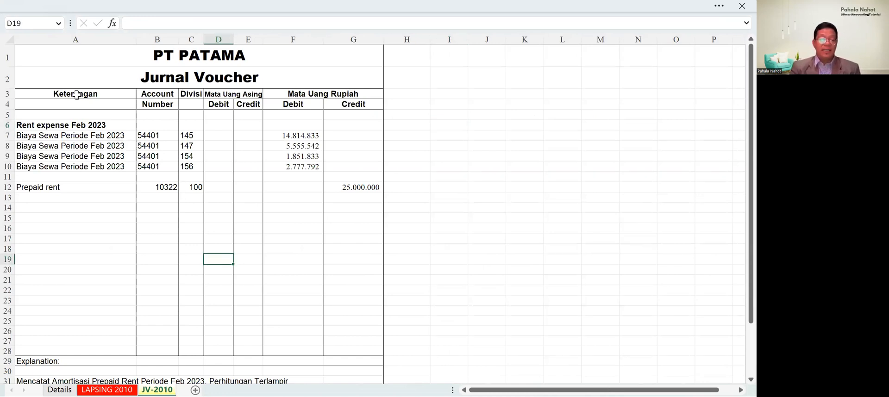
pyautogui.click(191, 92)
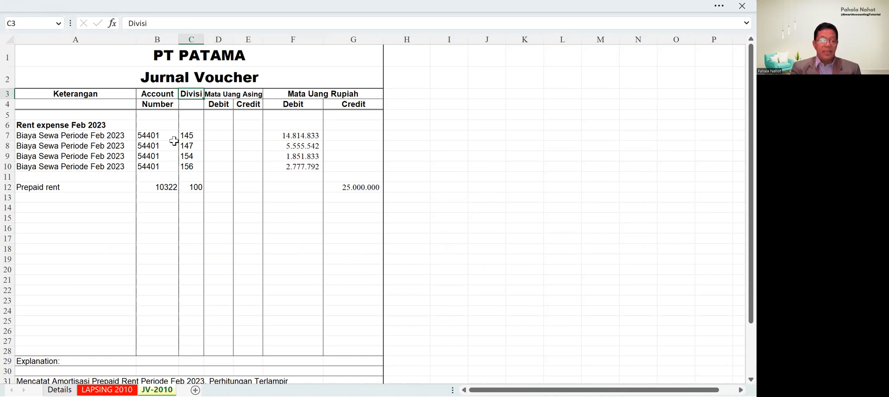
pyautogui.click(199, 140)
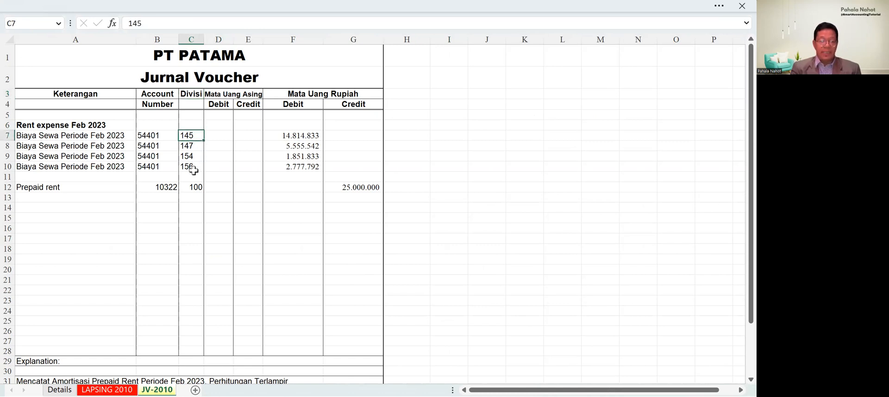
pyautogui.click(304, 137)
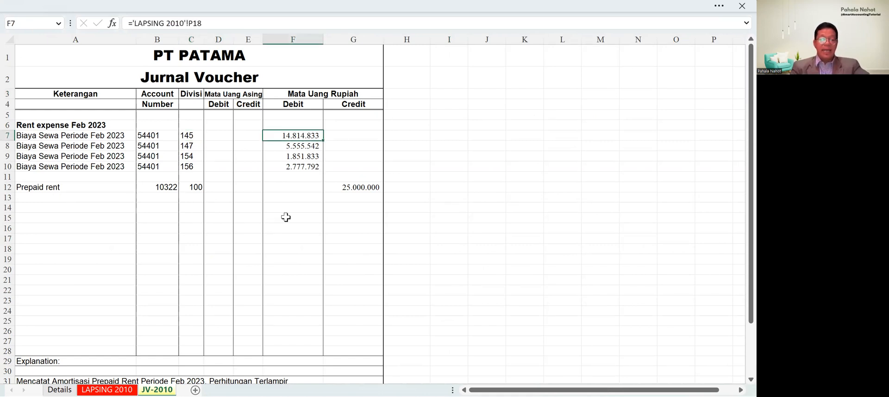
pyautogui.click(35, 189)
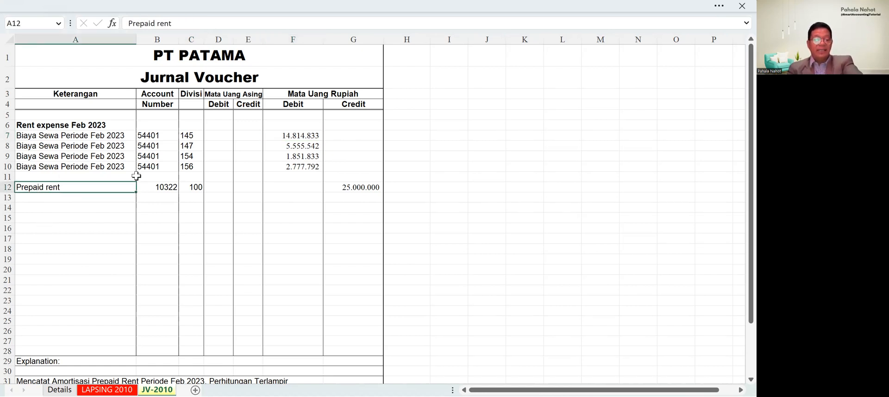
# - Examine the voucher's Prepaid rent account number and explanation line, then check the attached calculation in the LAPSING 2010 sheet
pyautogui.click(165, 185)
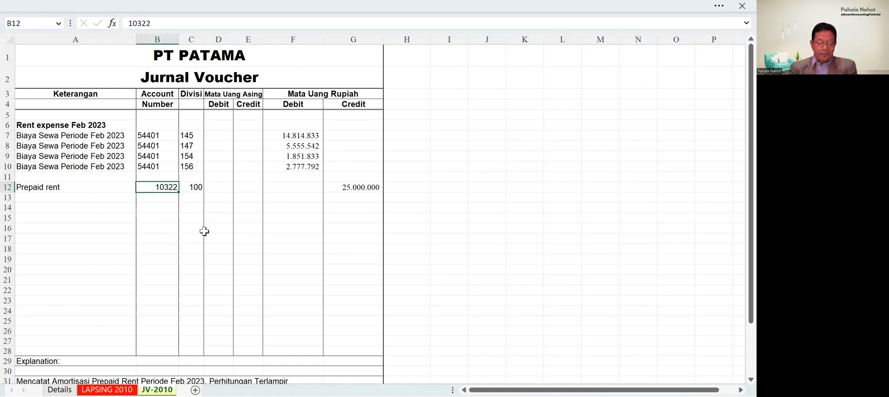
pyautogui.scroll(-4, 203, 230)
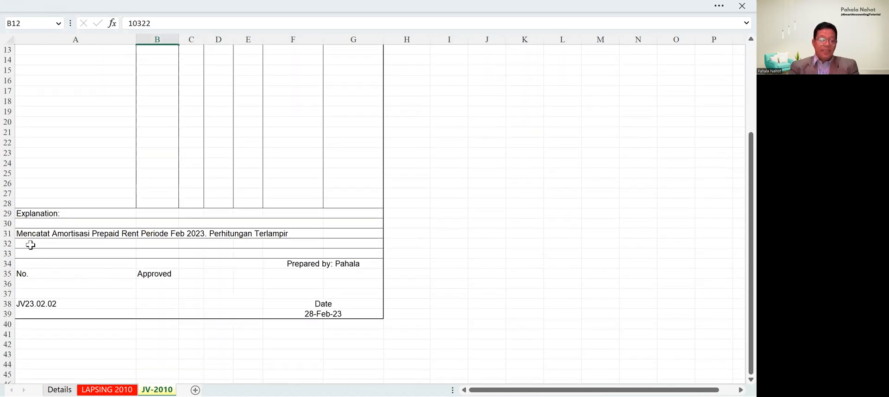
pyautogui.click(29, 238)
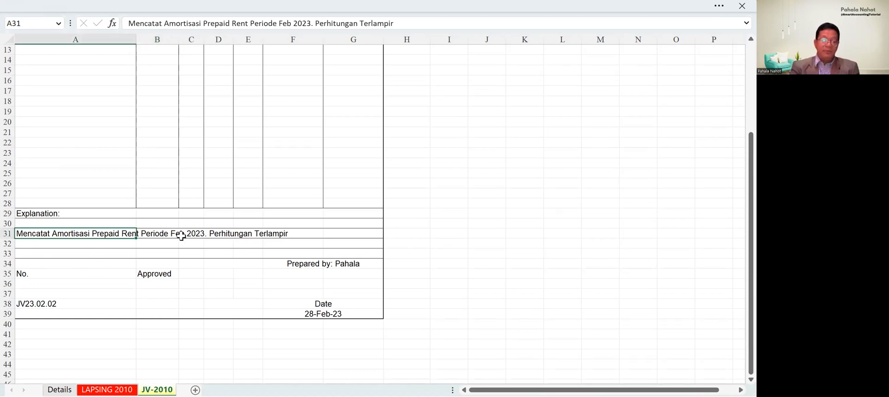
pyautogui.click(224, 235)
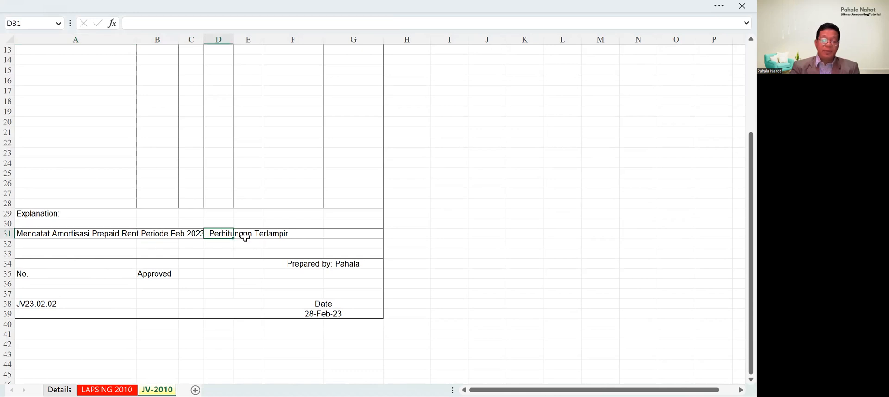
pyautogui.click(271, 235)
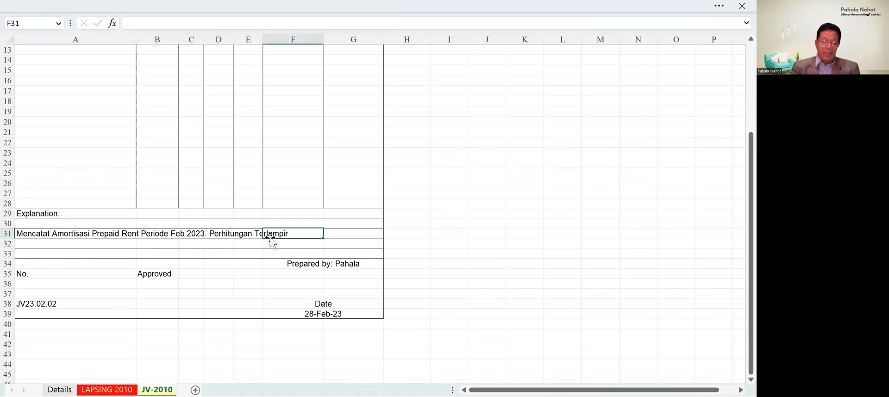
pyautogui.click(114, 385)
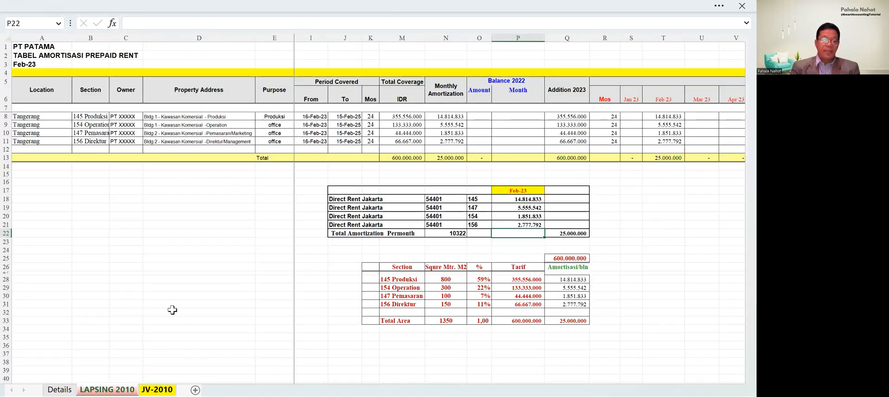
# - Examine the JV-2010 voucher's number, approval, preparer and date fields, then review its journal entries again
pyautogui.hotkey('ctrl', 'pagedown')
pyautogui.click(19, 274)
pyautogui.click(33, 305)
pyautogui.click(150, 275)
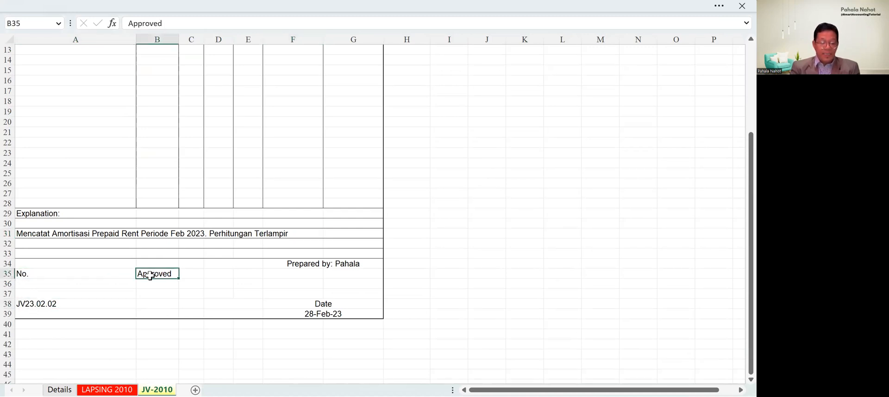
pyautogui.click(302, 260)
pyautogui.click(301, 314)
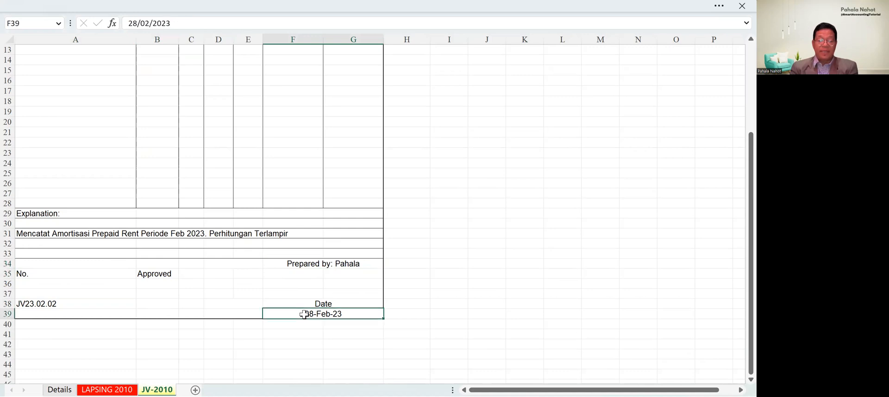
pyautogui.scroll(4, 271, 252)
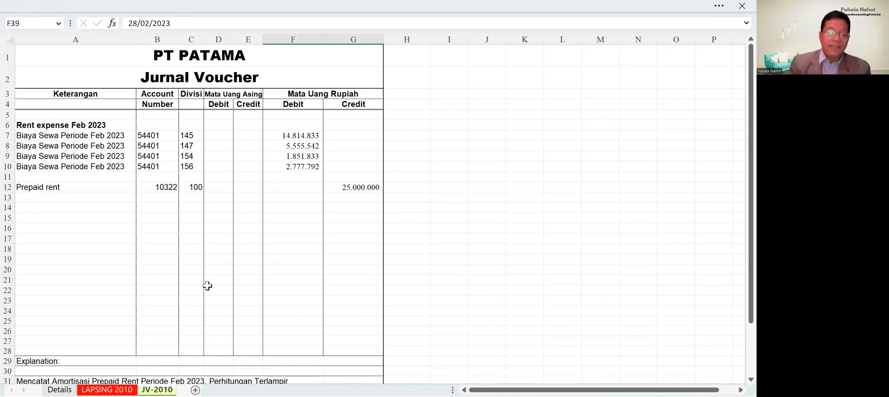
pyautogui.click(246, 169)
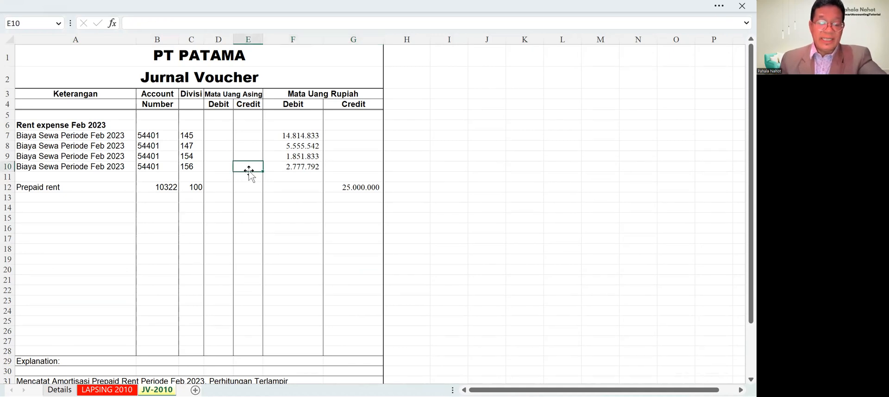
# - Examine the GL Balance amount in the LAPSING 2010 sheet against the Prepaid Portion total and its formula
pyautogui.click(103, 384)
pyautogui.moveTo(592, 389); pyautogui.dragTo(697, 383)
pyautogui.click(605, 224)
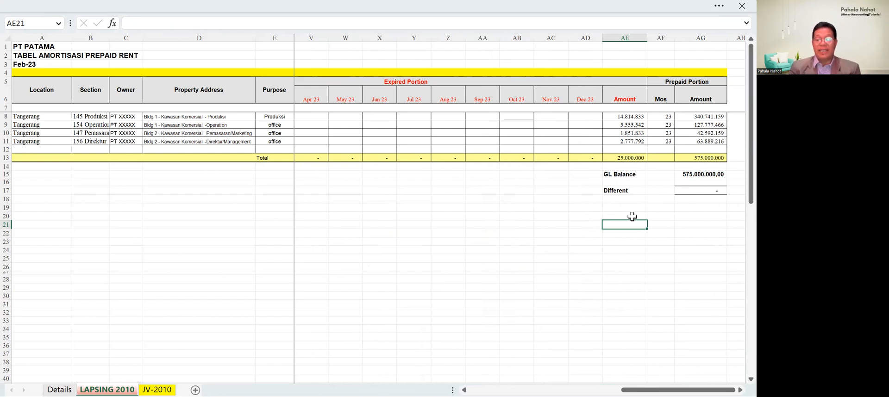
pyautogui.click(618, 176)
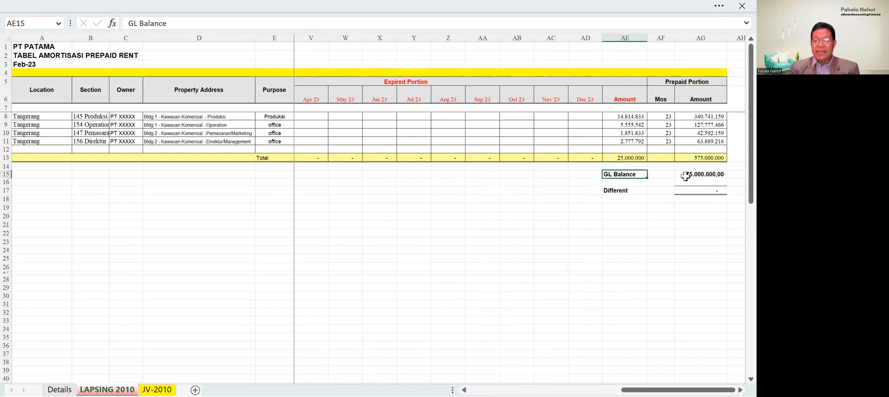
pyautogui.click(714, 175)
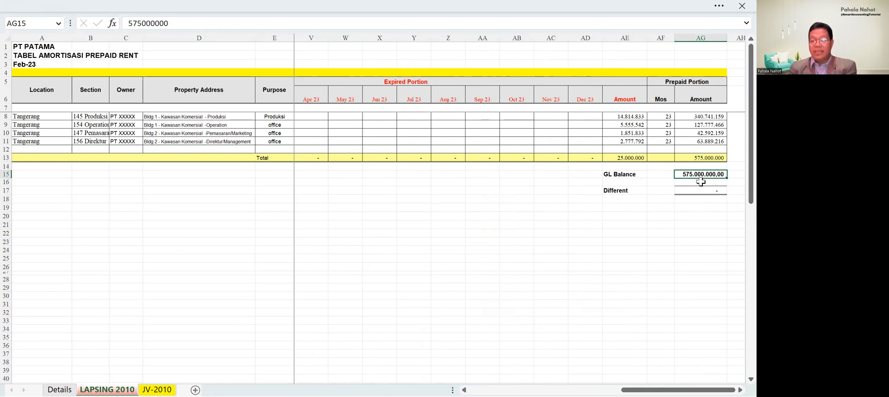
pyautogui.click(717, 160)
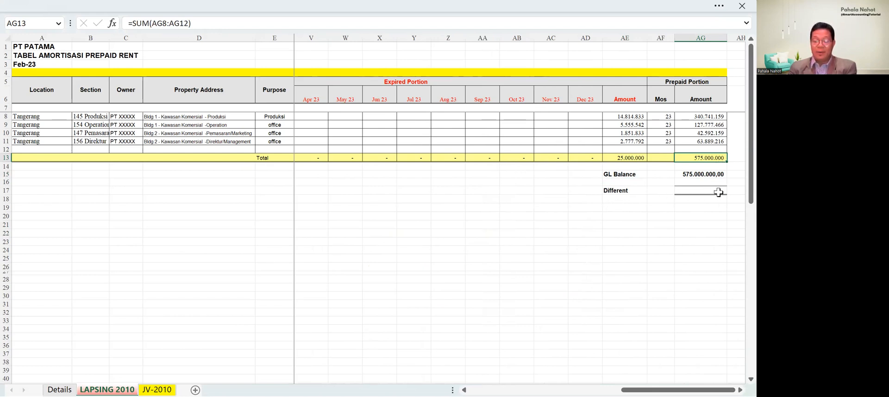
# - Copy the Feb 23 amortization amounts of the four sections into the Mar 23 column as values
pyautogui.moveTo(653, 390); pyautogui.dragTo(568, 391)
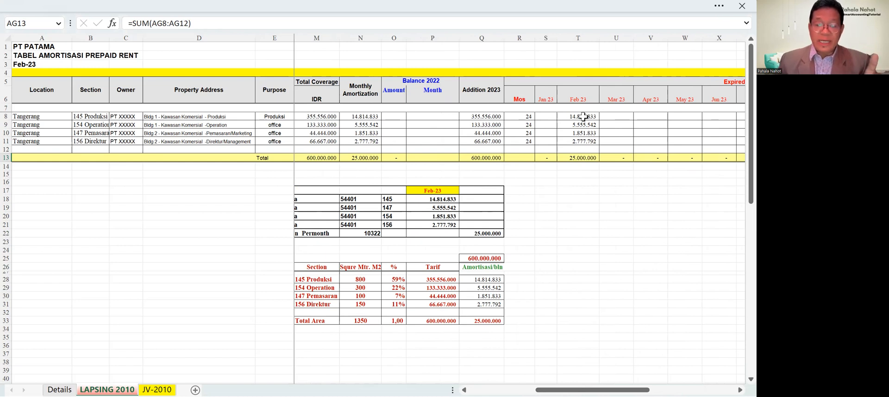
pyautogui.moveTo(583, 116); pyautogui.dragTo(582, 141)
pyautogui.hotkey('ctrl', 'c')
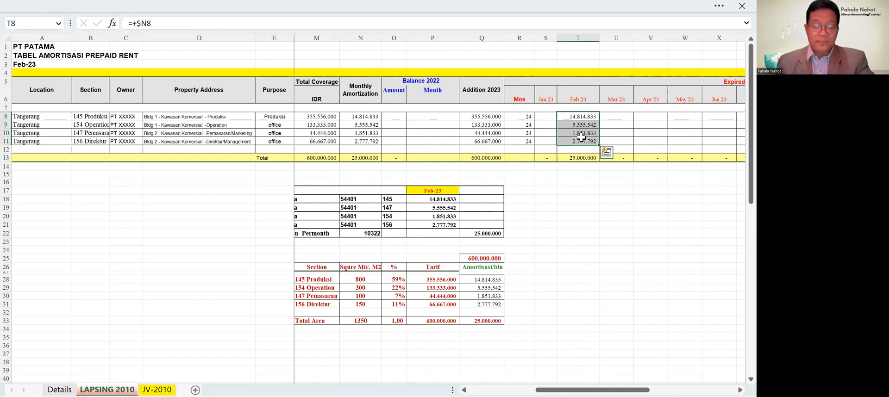
pyautogui.click(612, 117)
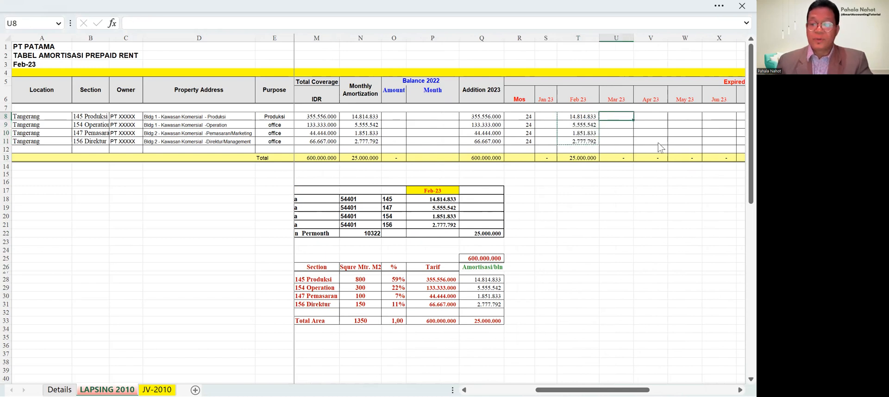
pyautogui.rightClick(615, 117)
pyautogui.click(663, 135)
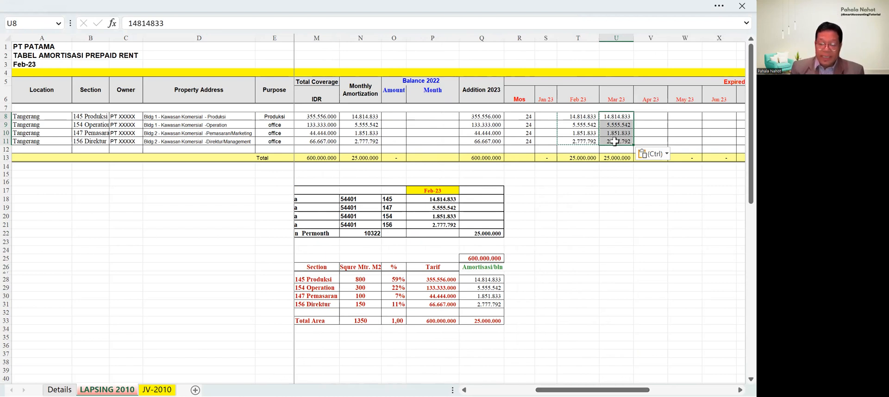
# - Set the date heading of the Direct Rent Jakarta summary table to 31 March 2023
pyautogui.click(427, 190)
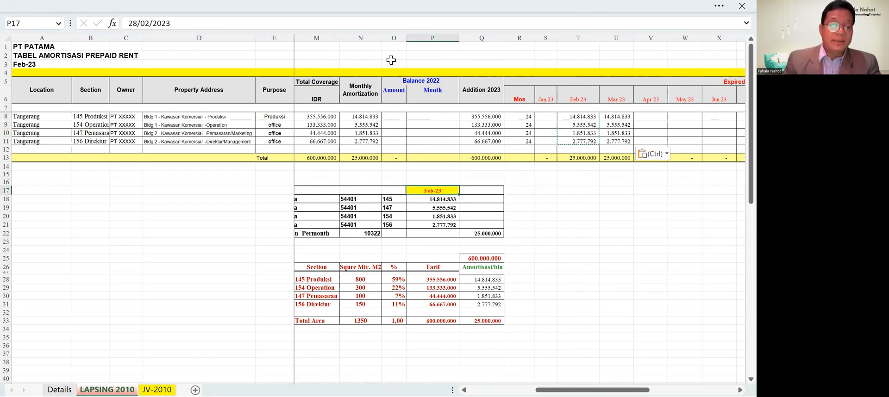
pyautogui.write('31/')
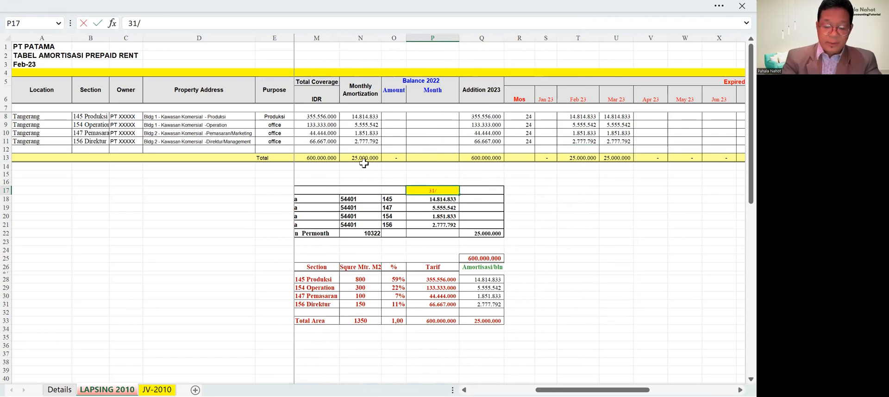
pyautogui.press('Return')
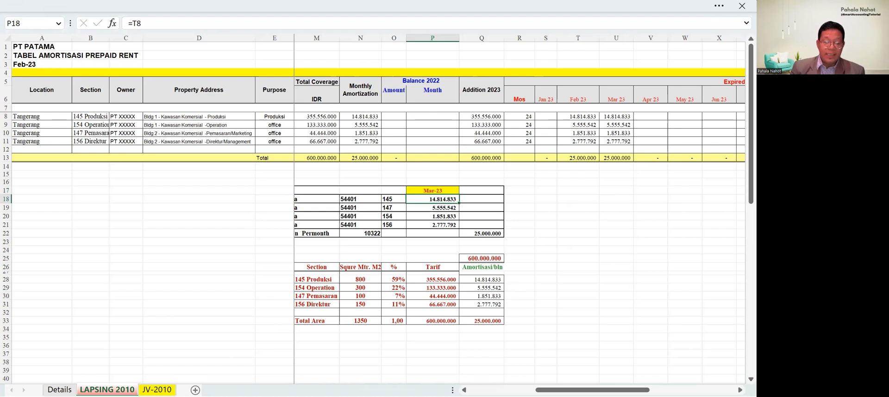
# - Change the heading above the expense lines in the JV-2010 voucher to "Rent expense Mar 2023"
pyautogui.click(157, 389)
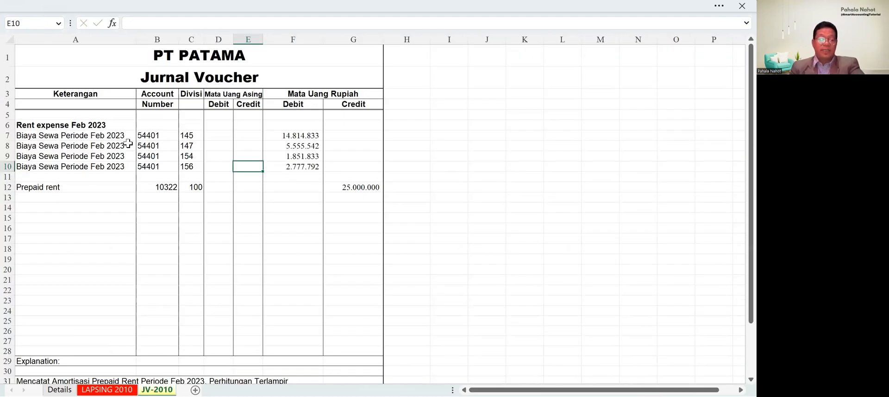
pyautogui.click(74, 123)
pyautogui.doubleClick(104, 127)
pyautogui.write('Mar')
pyautogui.press('Delete')
pyautogui.press('Delete')
pyautogui.press('Delete')
pyautogui.press('Delete')
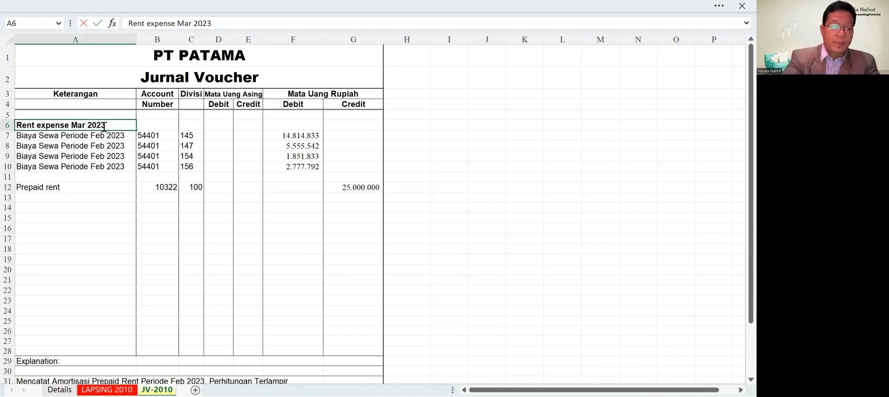
pyautogui.press('Return')
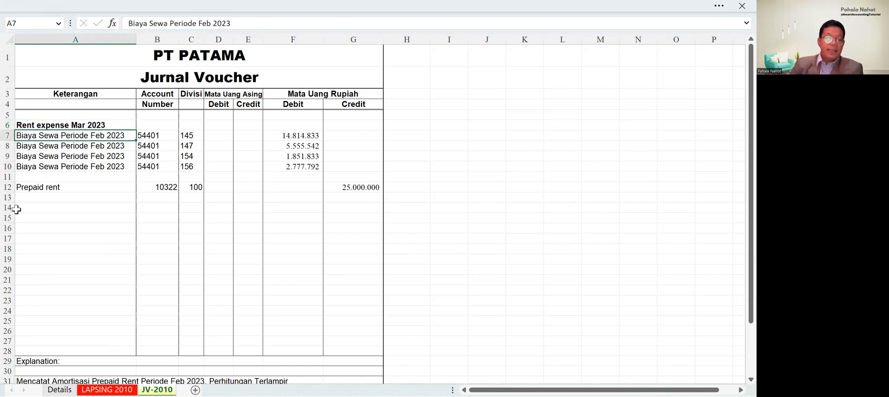
# - Replace "Feb" with "Mar" in all four Biaya Sewa Periode descriptions in cells A7 to A10
pyautogui.moveTo(101, 135); pyautogui.dragTo(101, 167)
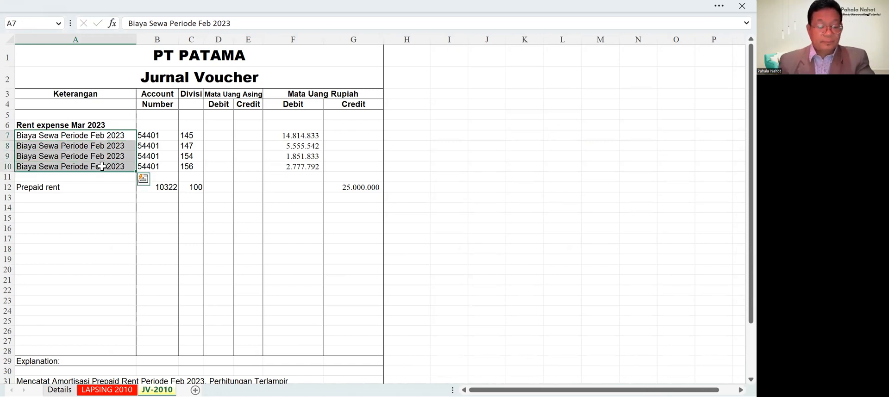
pyautogui.hotkey('ctrl', 'f')
pyautogui.write('Fe')
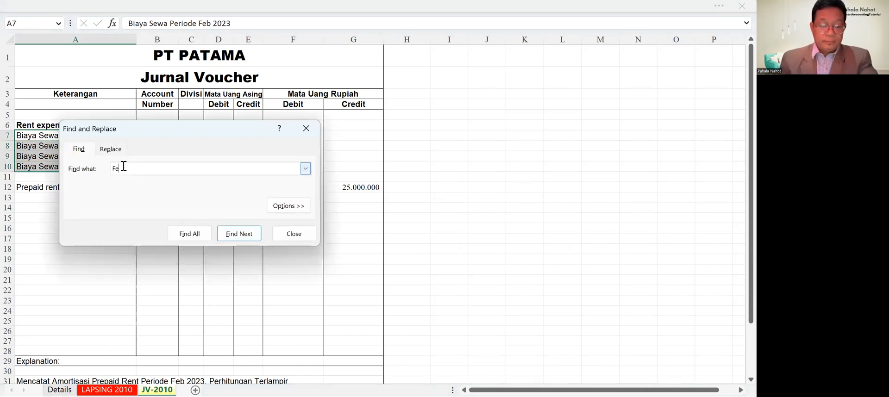
pyautogui.write('b')
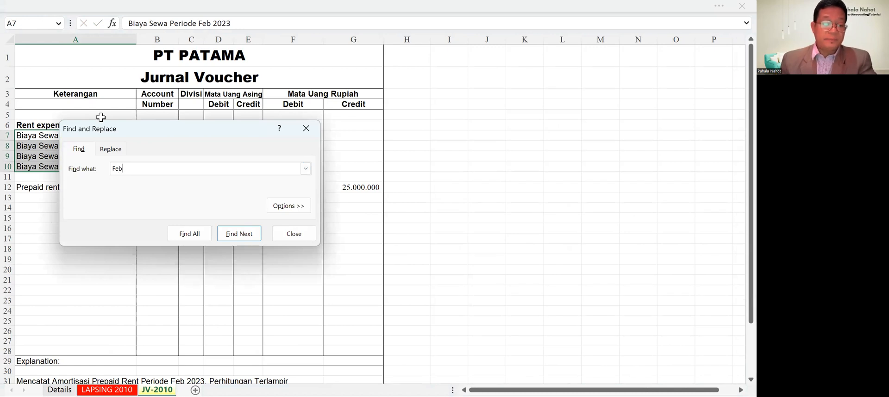
pyautogui.click(111, 149)
pyautogui.write('Ma')
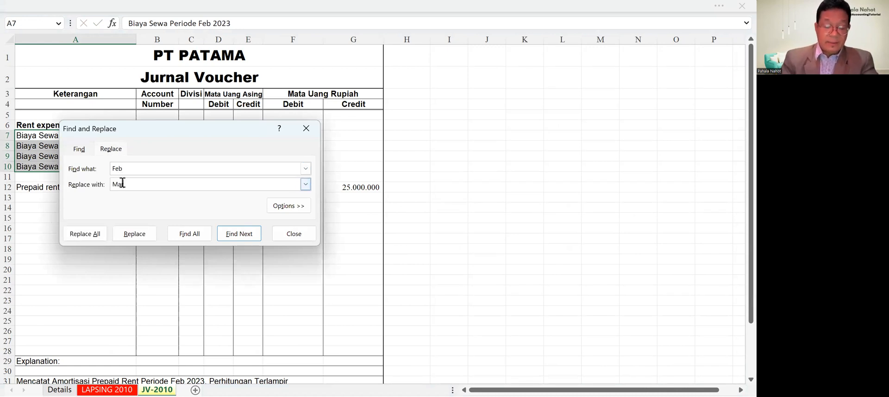
pyautogui.write('r')
pyautogui.click(85, 234)
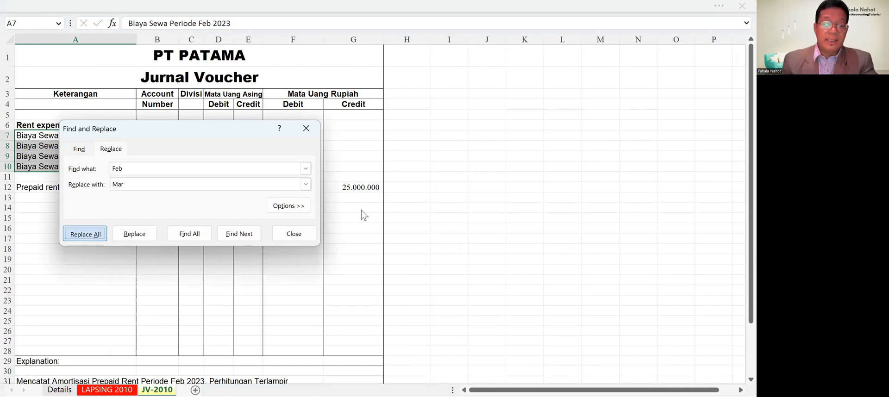
pyautogui.click(388, 239)
pyautogui.click(303, 236)
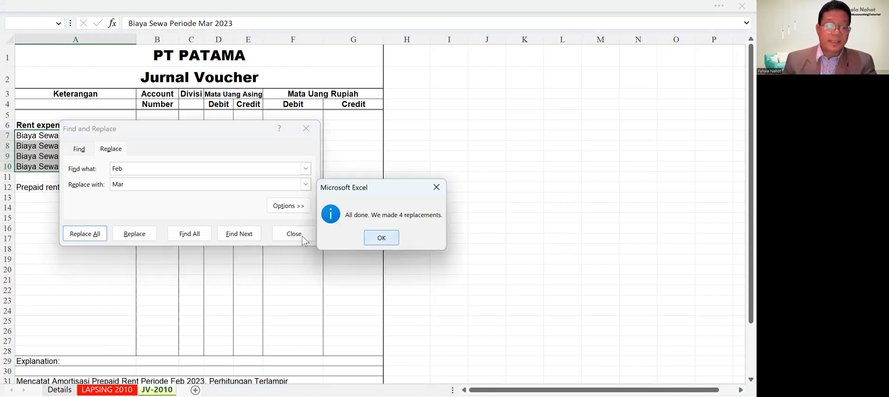
pyautogui.click(203, 261)
# - Change the period in the voucher's Explanation text in A31 to "Mar 2023"
pyautogui.scroll(-5, 199, 245)
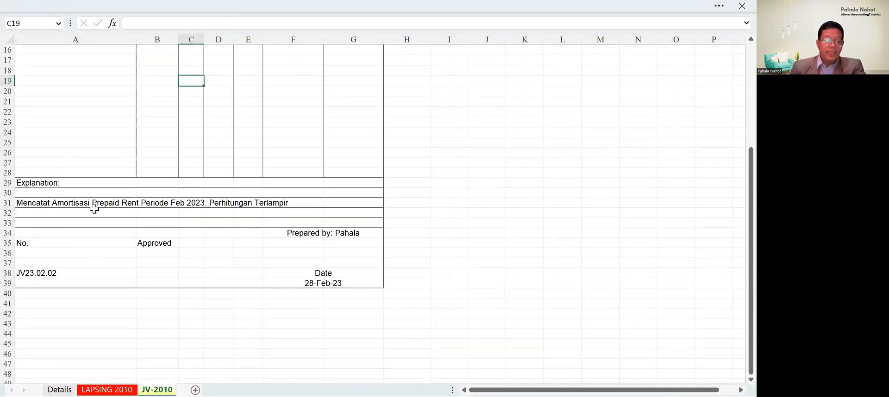
pyautogui.click(28, 201)
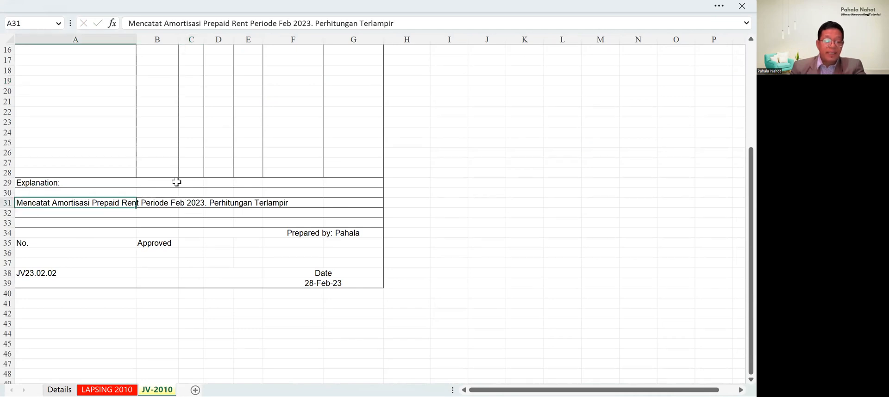
pyautogui.doubleClick(193, 203)
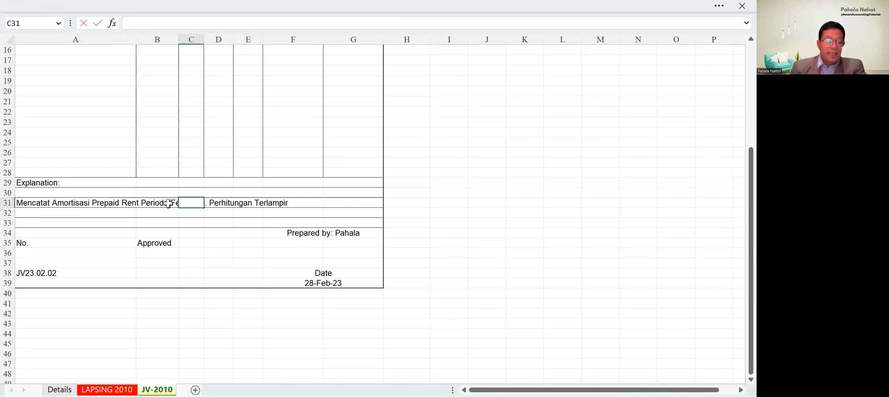
pyautogui.doubleClick(169, 204)
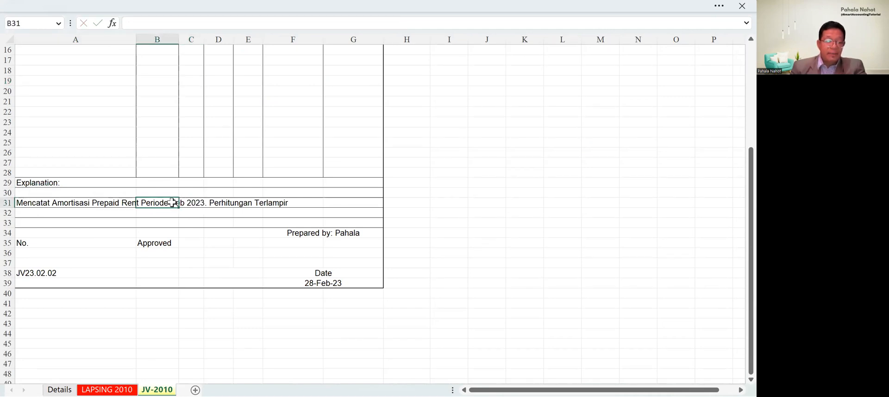
pyautogui.click(34, 203)
pyautogui.click(313, 23)
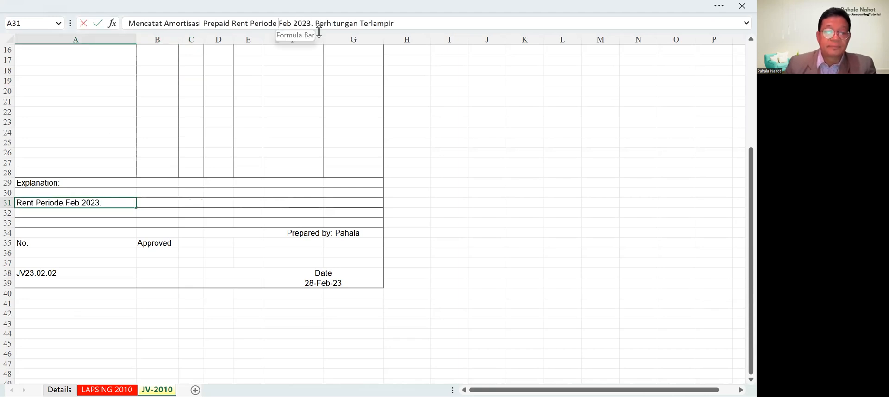
pyautogui.write('Mar')
pyautogui.press('Delete')
pyautogui.press('Delete')
pyautogui.press('Delete')
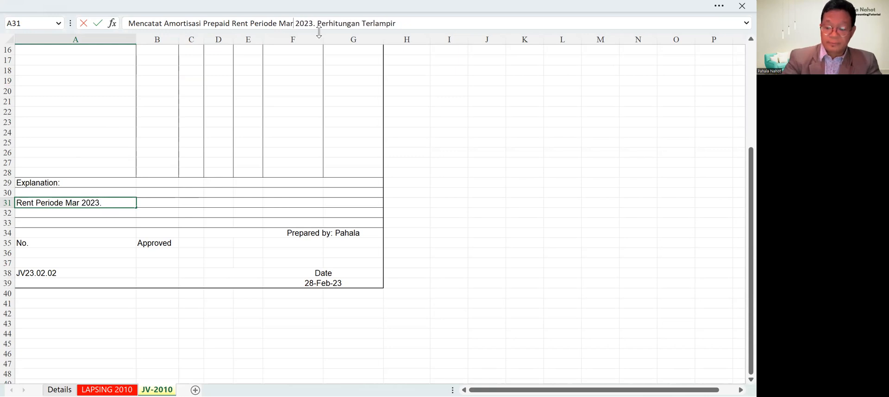
pyautogui.press('Return')
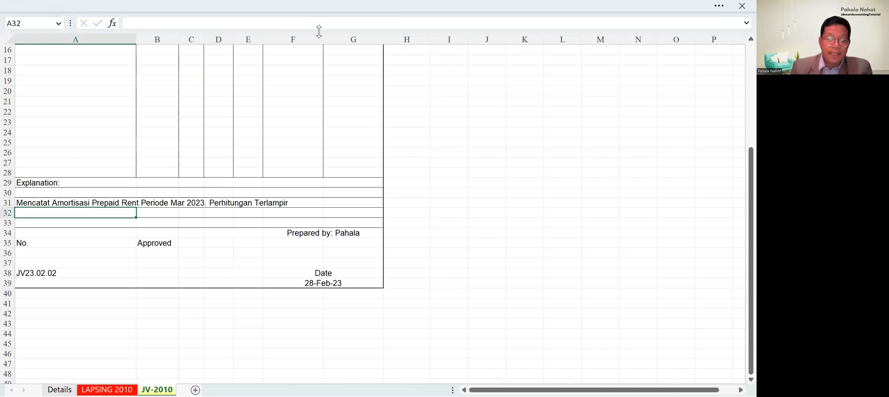
# - Set the date in the voucher's sign-off block to 31 March 2023
pyautogui.click(323, 283)
pyautogui.write('3')
pyautogui.write('1/3')
pyautogui.press('Return')
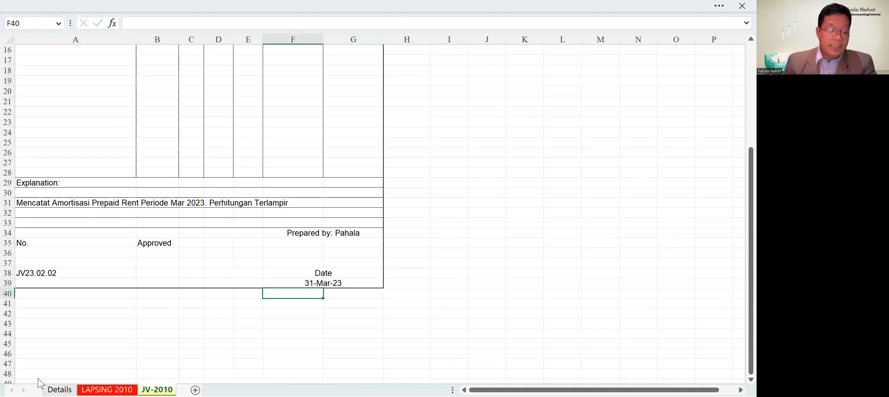
# - Update the month part of the voucher number in A38 so it reads JV23.03.02
pyautogui.doubleClick(42, 273)
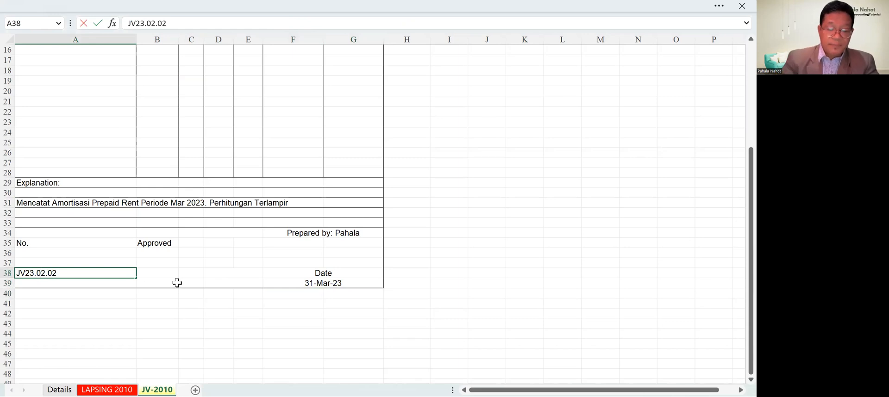
pyautogui.press('Delete')
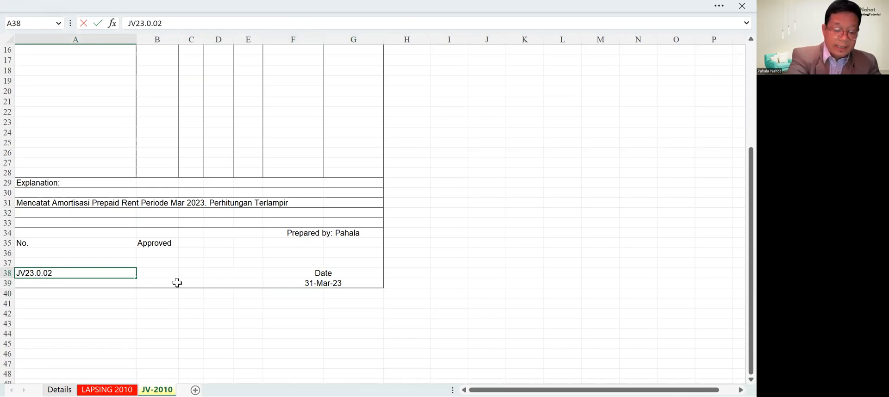
pyautogui.write('3')
pyautogui.press('Return')
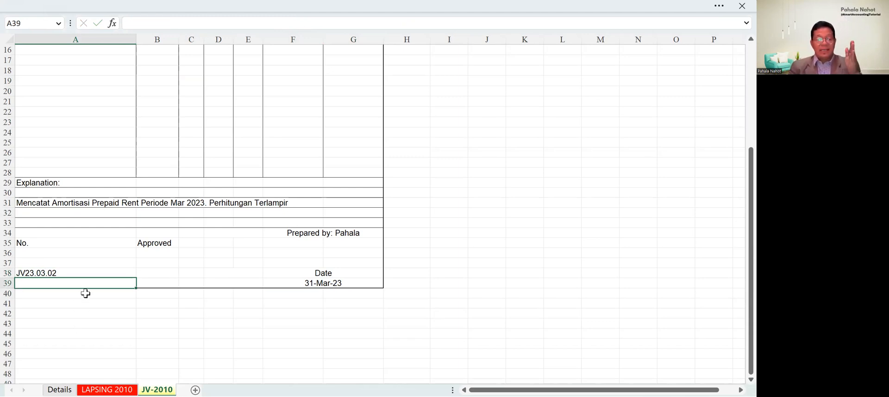
pyautogui.click(86, 326)
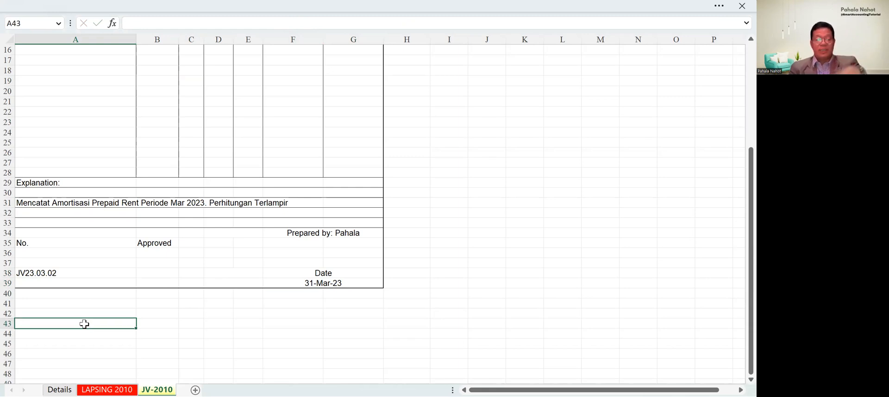
pyautogui.click(39, 272)
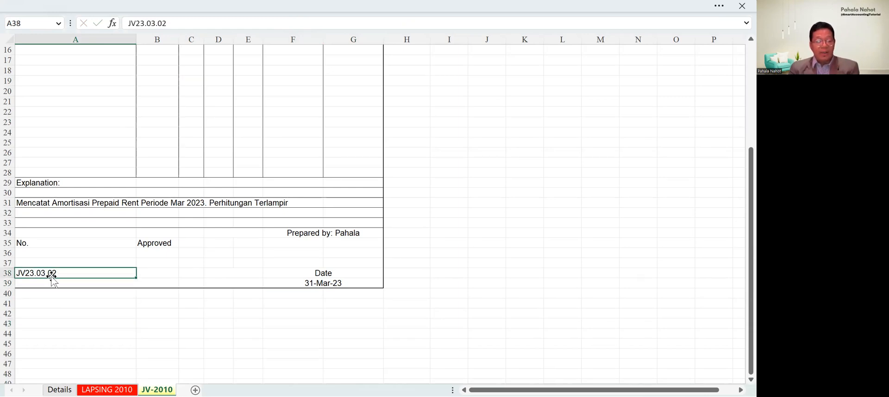
pyautogui.doubleClick(57, 273)
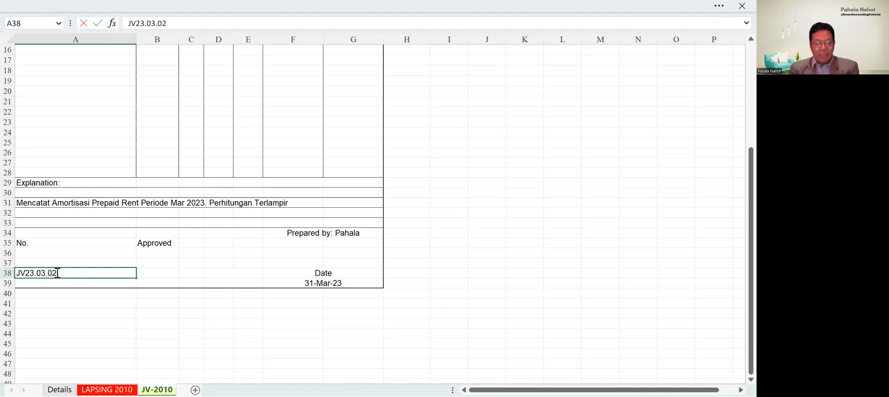
pyautogui.click(80, 332)
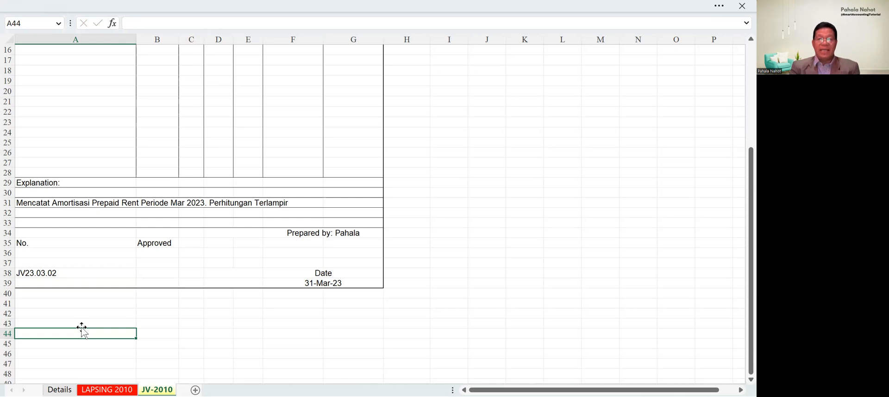
pyautogui.scroll(1, 83, 324)
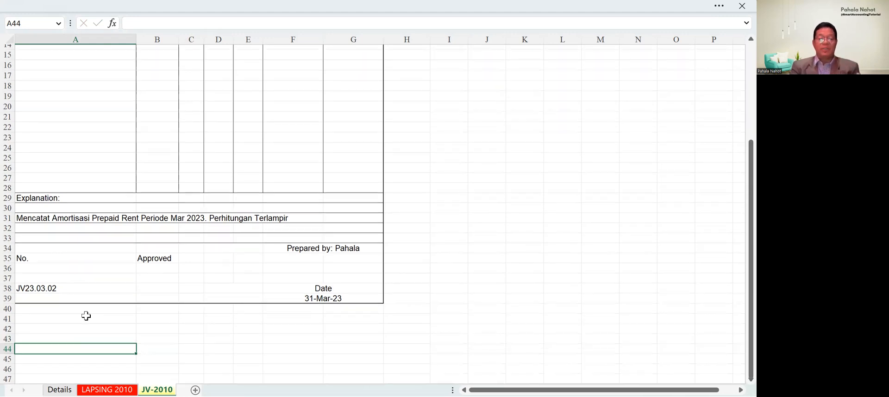
pyautogui.scroll(5, 86, 316)
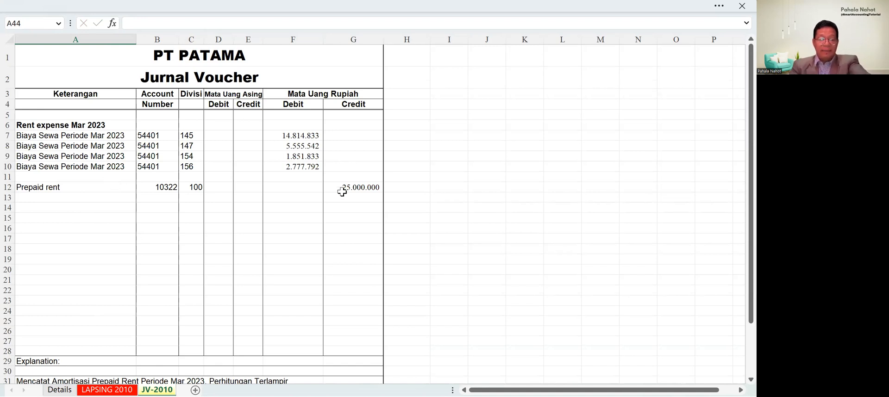
# - Set the GL Balance under the prepaid total on the LAPSING 2010 sheet to 550000000
pyautogui.click(116, 389)
pyautogui.moveTo(597, 388); pyautogui.dragTo(698, 382)
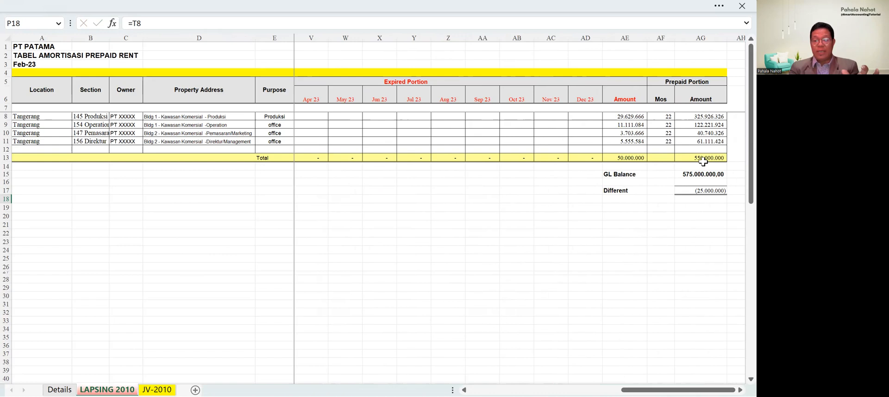
pyautogui.click(701, 174)
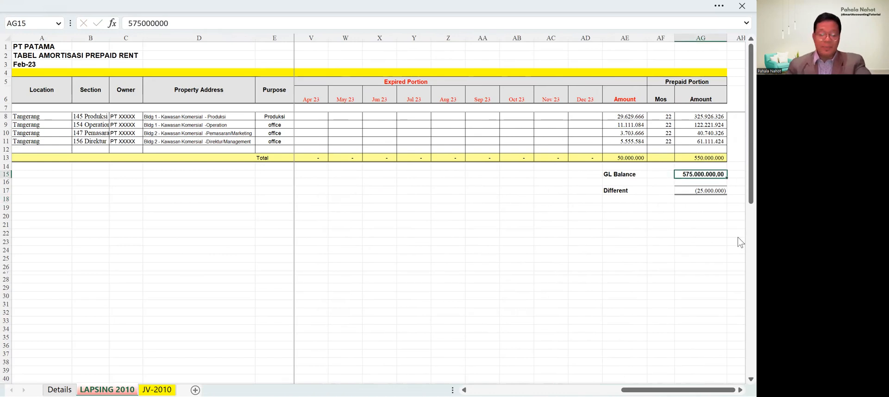
pyautogui.write('550000000')
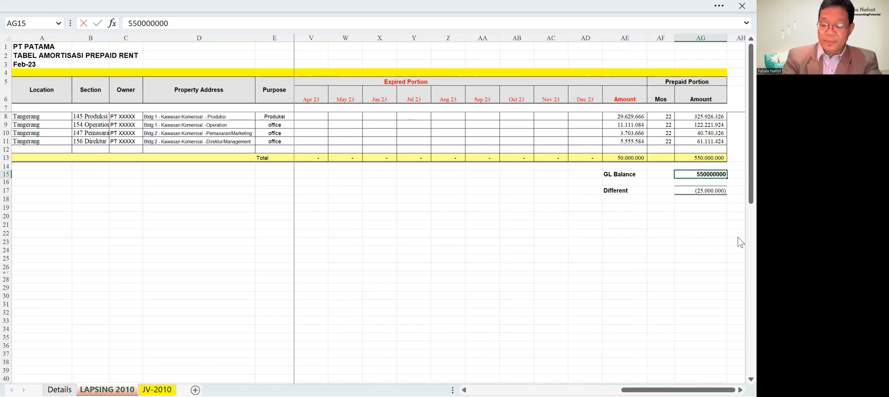
pyautogui.press('Return')
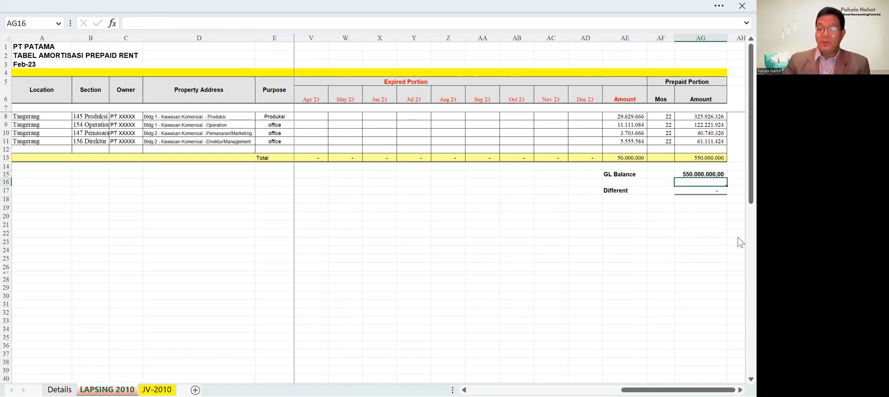
pyautogui.click(623, 176)
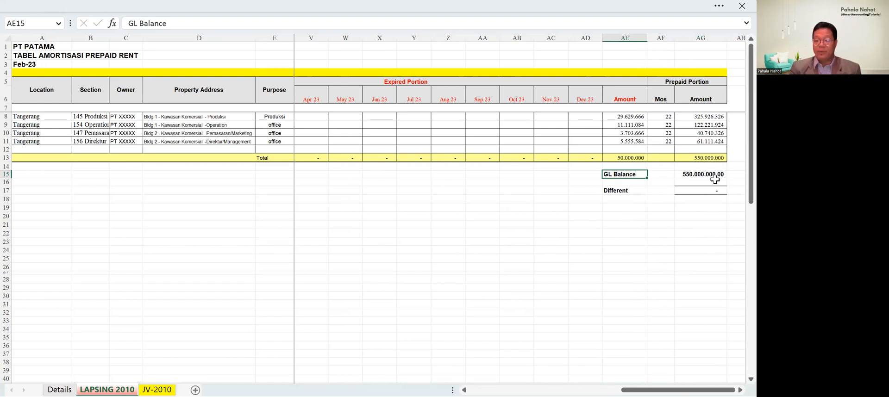
pyautogui.click(343, 253)
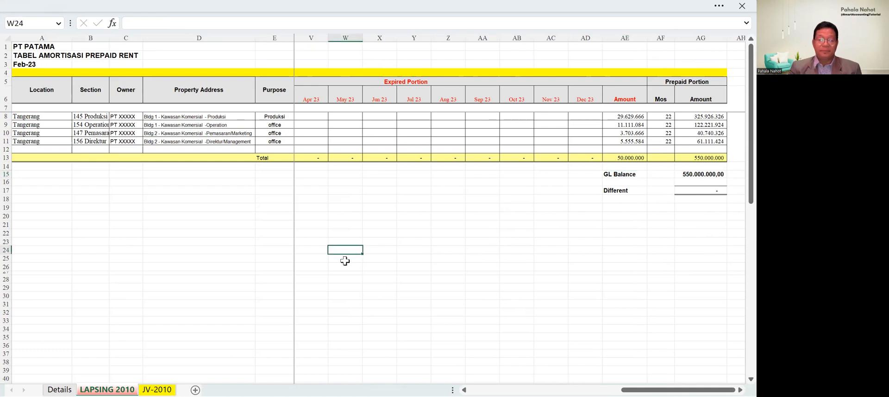
# - Copy the Mar 23 amortization amounts of the four sections into every month from Apr 23 to Dec 23
pyautogui.moveTo(641, 389); pyautogui.dragTo(602, 389)
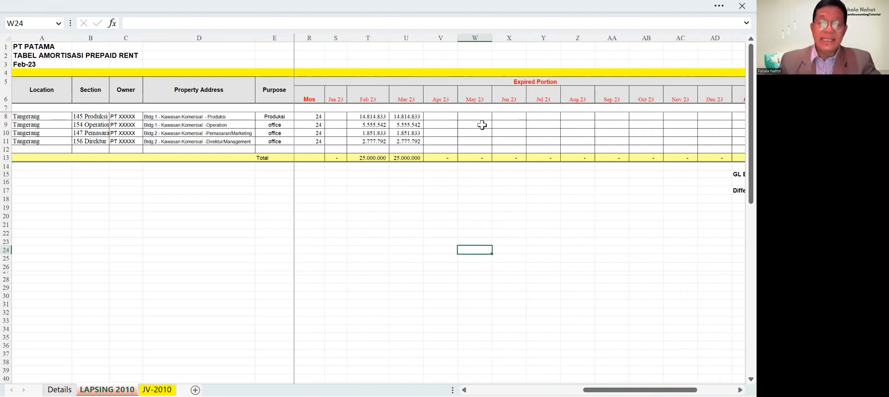
pyautogui.moveTo(417, 117); pyautogui.dragTo(416, 142)
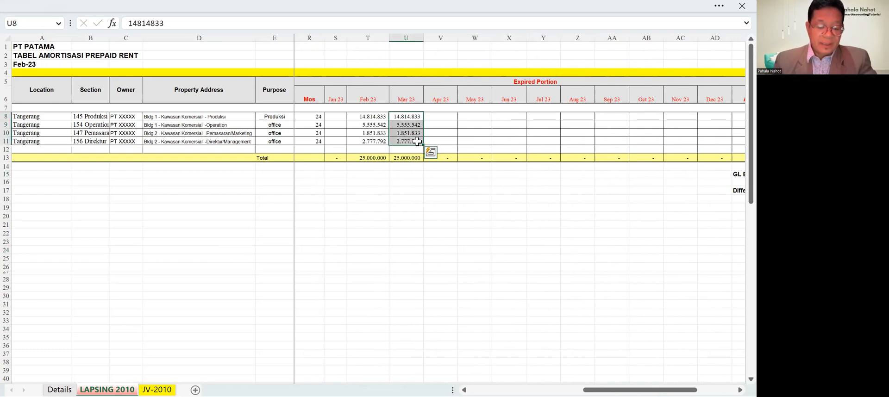
pyautogui.hotkey('ctrl', 'c')
pyautogui.moveTo(438, 118); pyautogui.dragTo(657, 114)
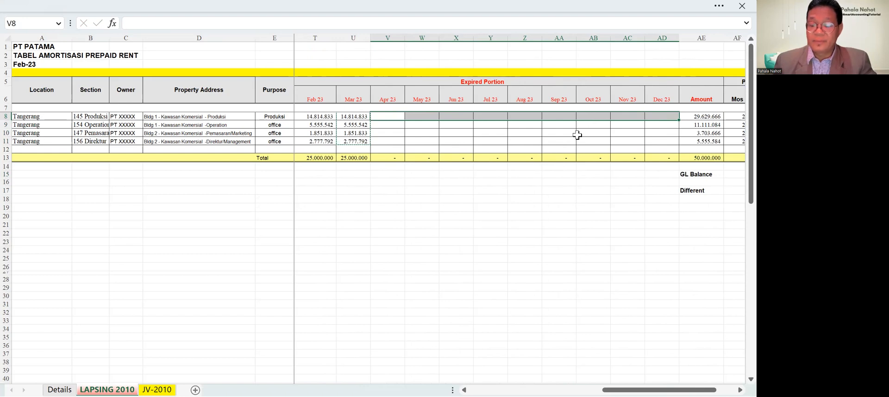
pyautogui.hotkey('ctrl', 'v')
pyautogui.click(701, 242)
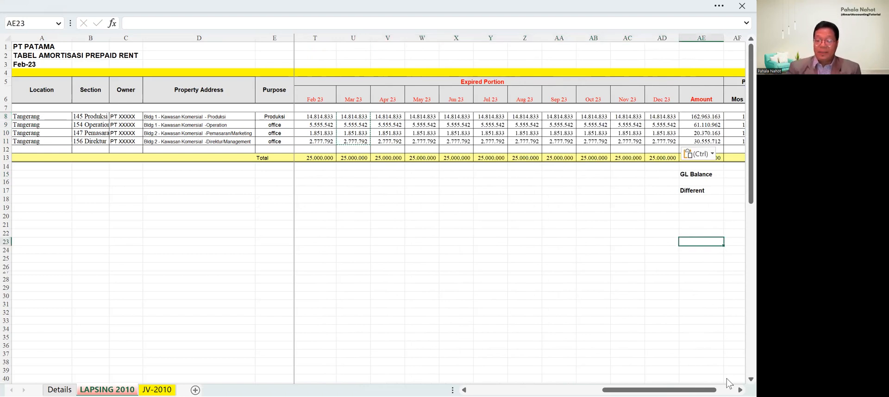
pyautogui.hscroll(3, 727, 383)
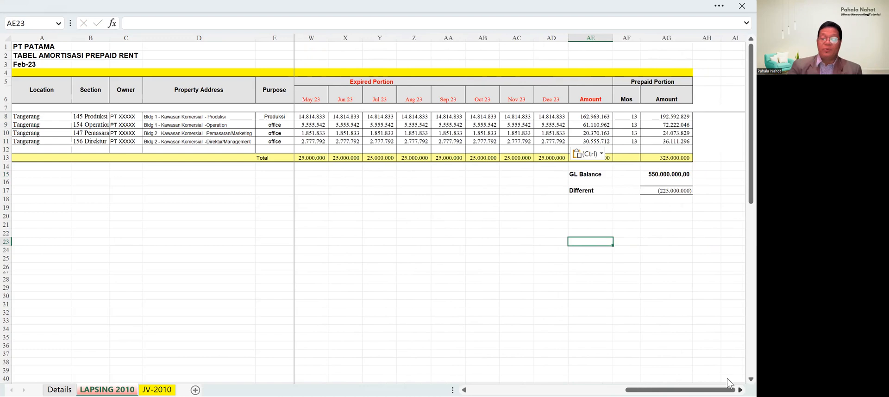
pyautogui.click(511, 267)
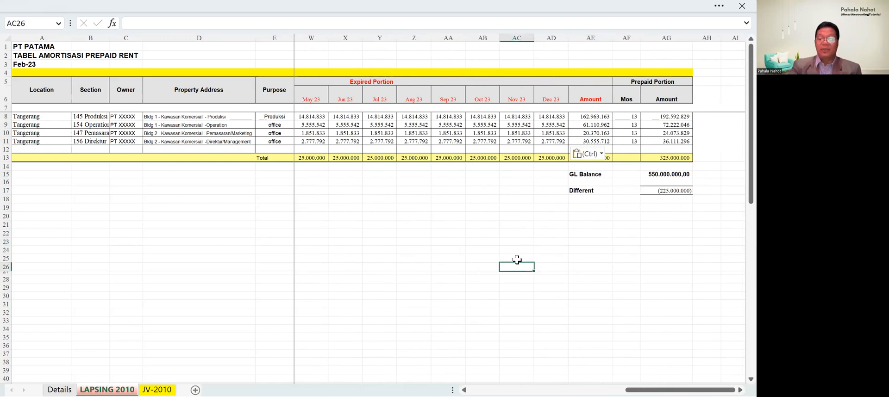
pyautogui.click(561, 134)
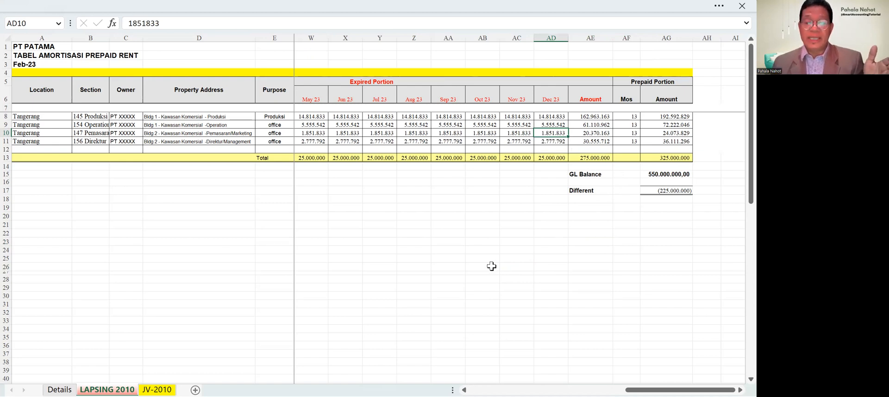
# - Set the GL Balance under the prepaid total on the LAPSING 2010 sheet to 325000000
pyautogui.click(579, 158)
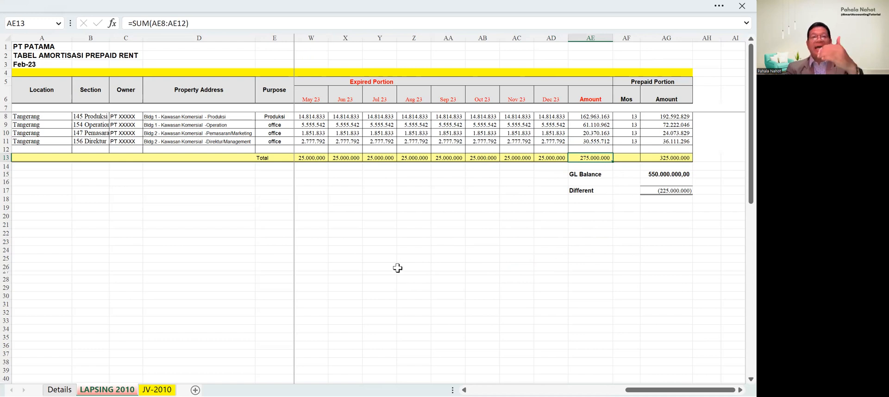
pyautogui.click(667, 158)
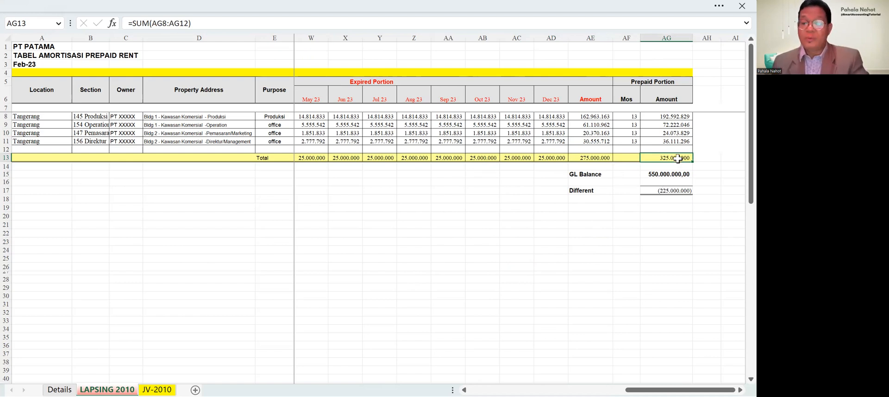
pyautogui.click(669, 174)
pyautogui.rightClick(669, 174)
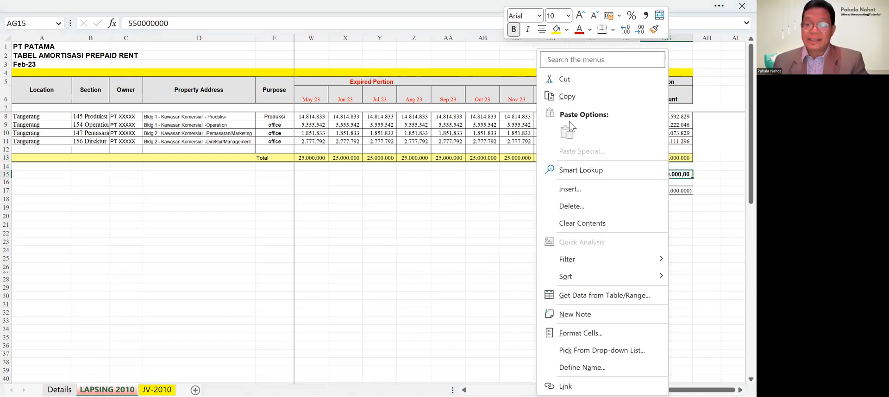
pyautogui.press('Escape')
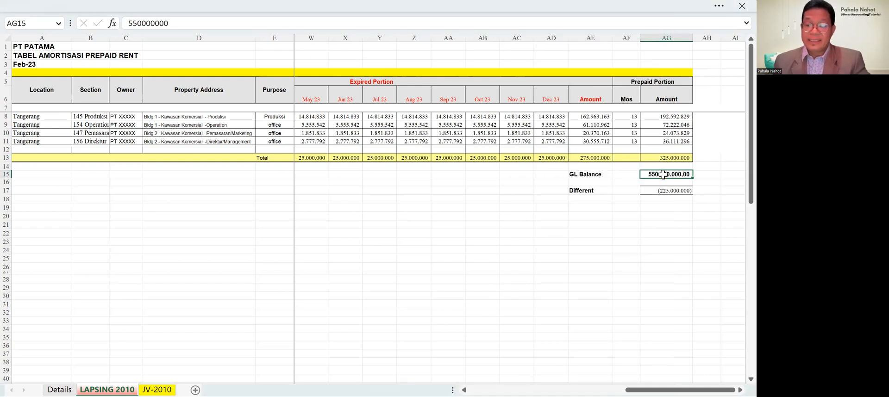
pyautogui.write('325000000')
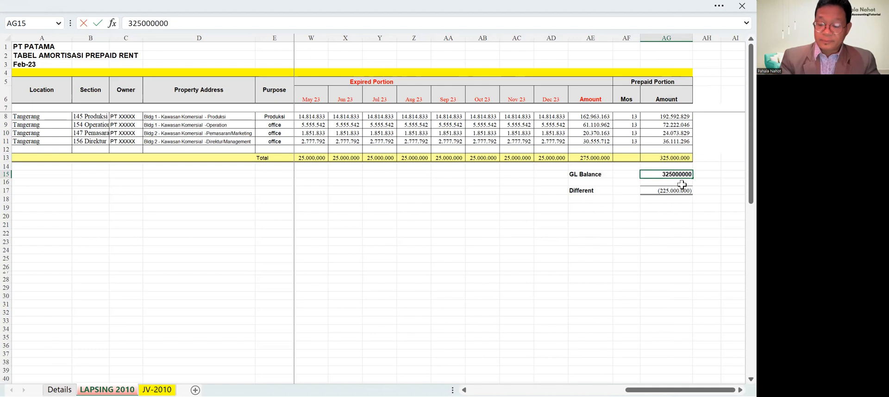
pyautogui.press('Return')
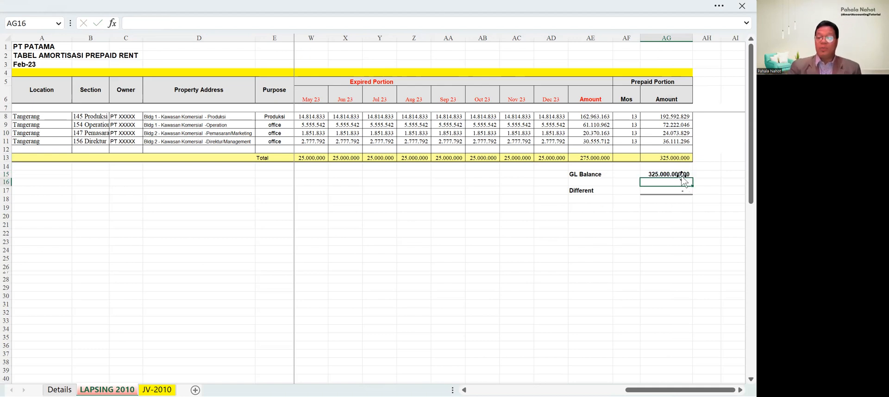
pyautogui.click(680, 174)
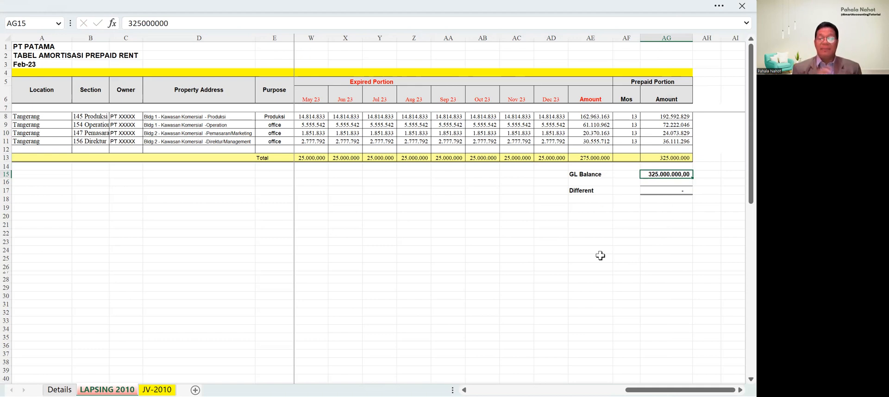
# - Check the remaining months in AG20 by dividing the prepaid total by the Dec 23 total (=AG13/AD13), and clear the cell
pyautogui.click(628, 223)
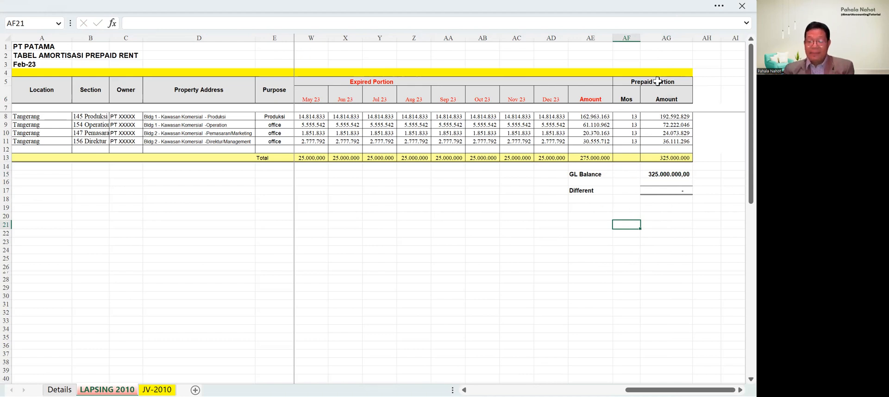
pyautogui.click(671, 214)
pyautogui.write('=')
pyautogui.click(670, 158)
pyautogui.write('/')
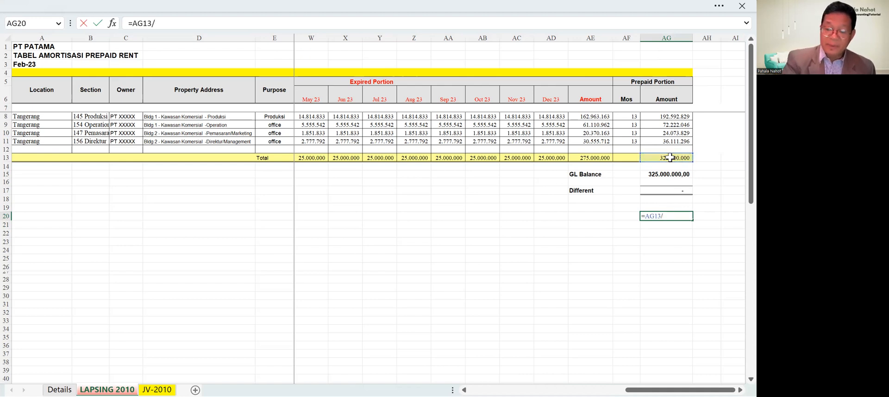
pyautogui.click(555, 158)
pyautogui.press('Return')
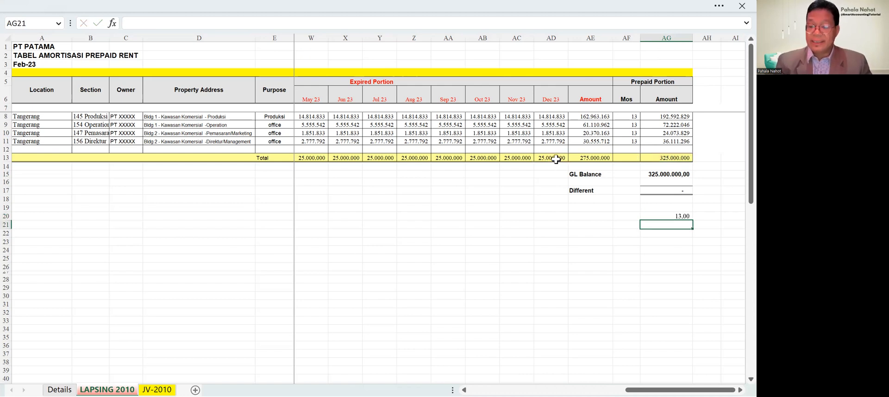
pyautogui.click(683, 214)
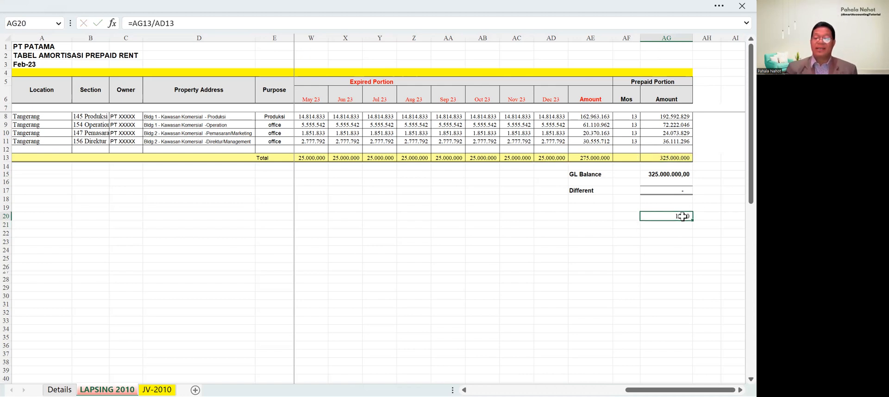
pyautogui.press('Delete')
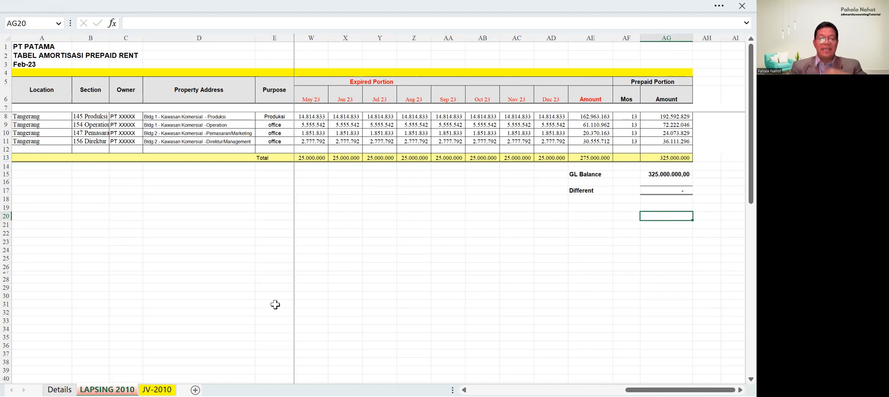
# - Review the March 2023 voucher on the JV-2010 sheet and return to the Details sheet
pyautogui.click(156, 390)
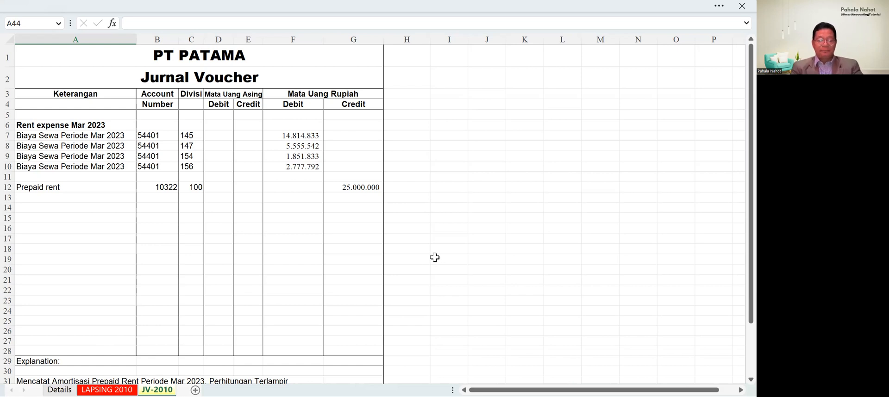
pyautogui.hotkey('ctrl', 'pageup')
pyautogui.hotkey('ctrl', 'pageup')
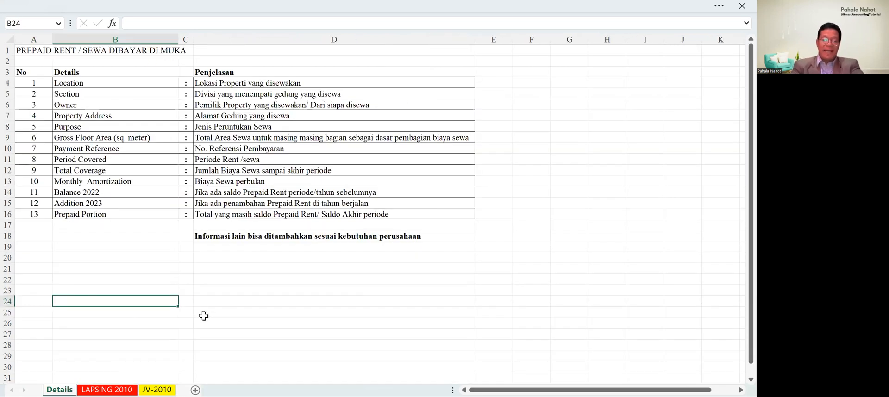